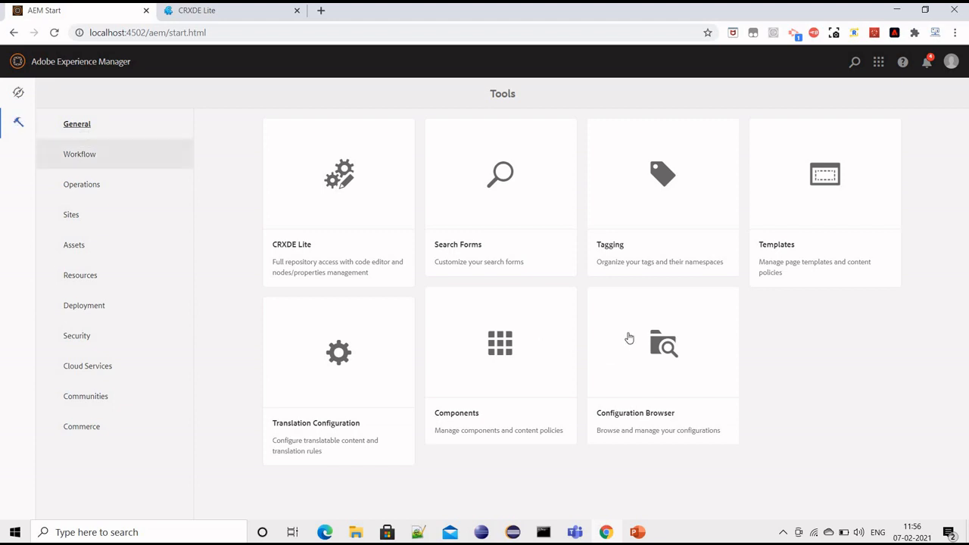
# Step: Create a configuration titled aem-content-fragment in the Configuration Browser with Content Fragment Models enabled
pyautogui.click(668, 348)
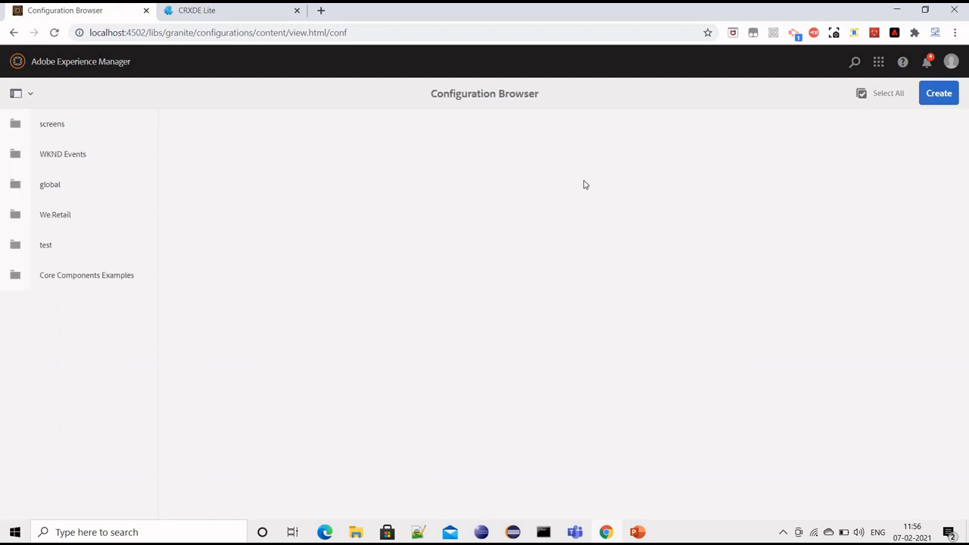
pyautogui.click(927, 101)
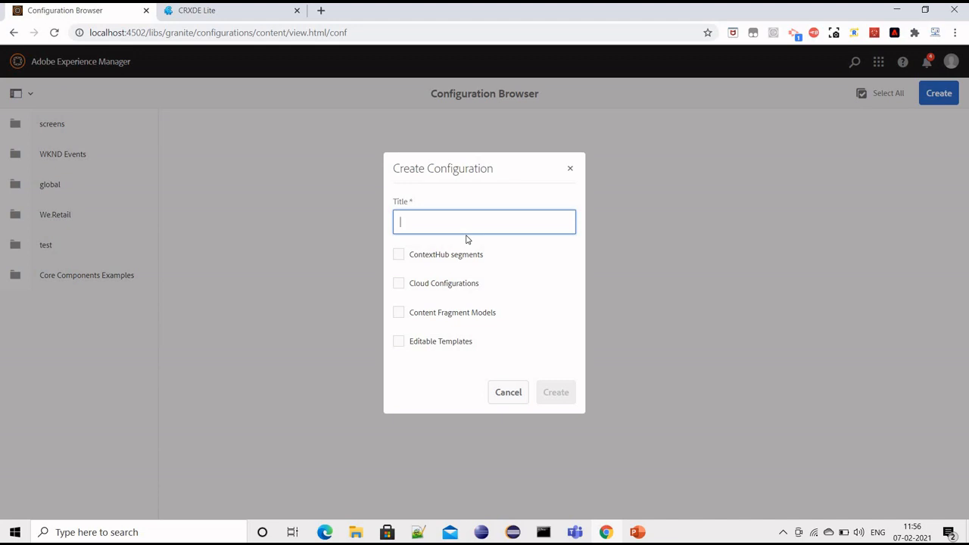
pyautogui.write('aem-')
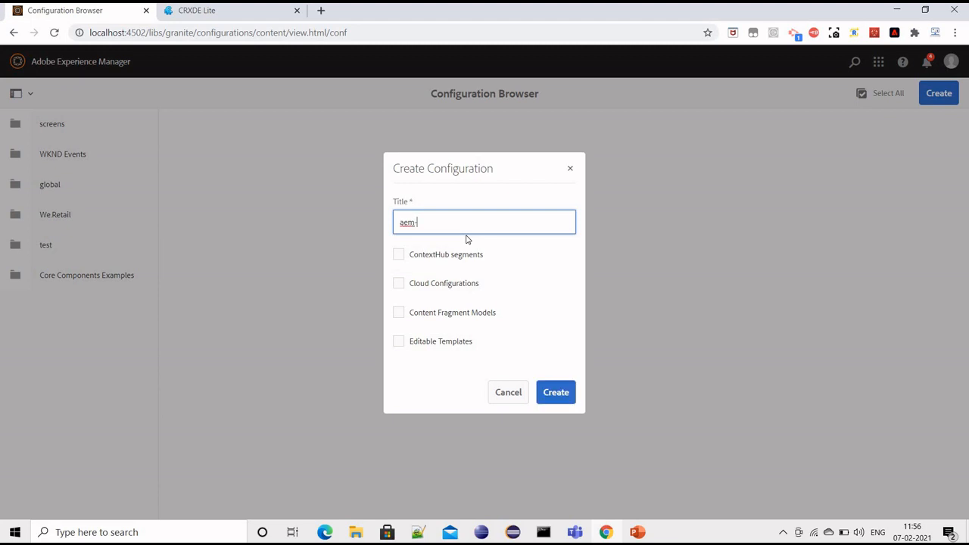
pyautogui.write('content-fragment')
pyautogui.click(450, 316)
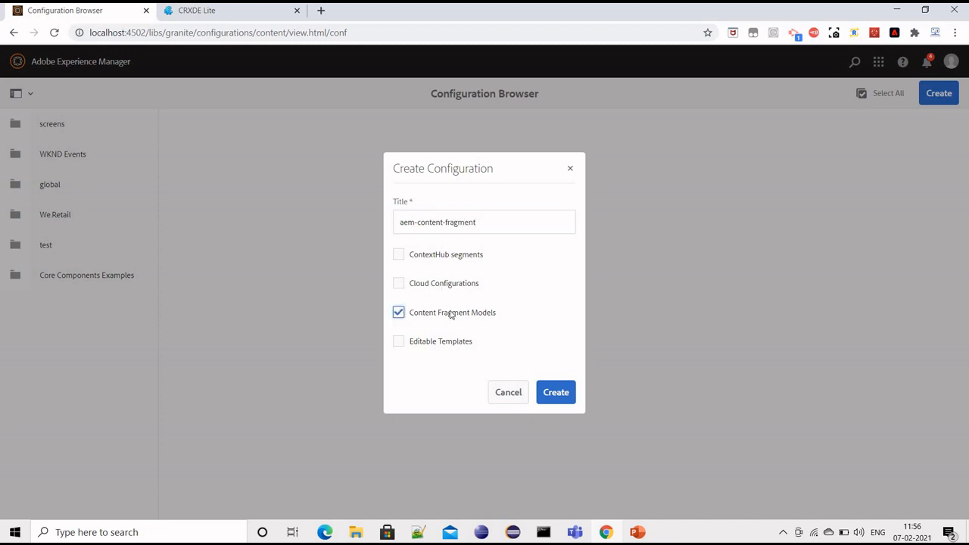
pyautogui.click(553, 393)
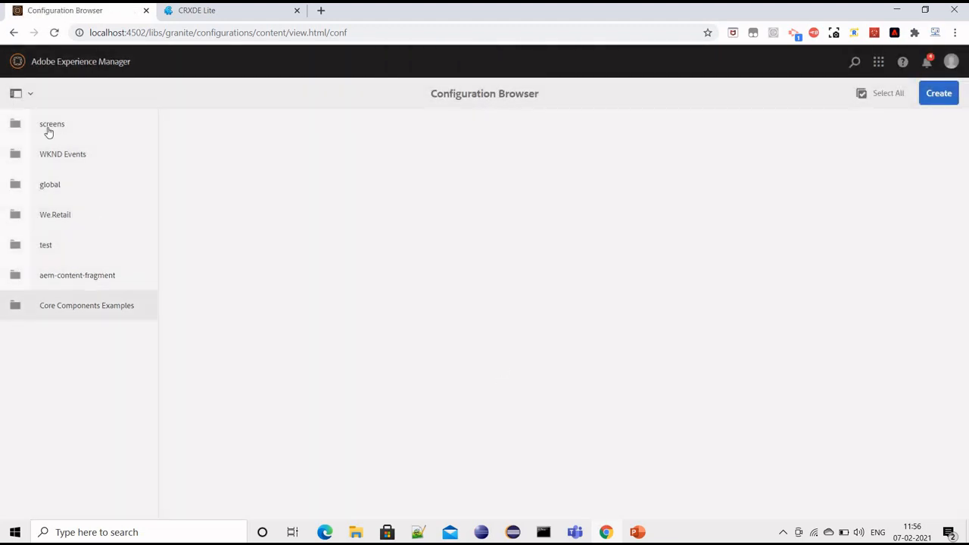
# Step: Open the aem-content-fragment folder among the Content Fragment Models in the Assets tools
pyautogui.click(20, 63)
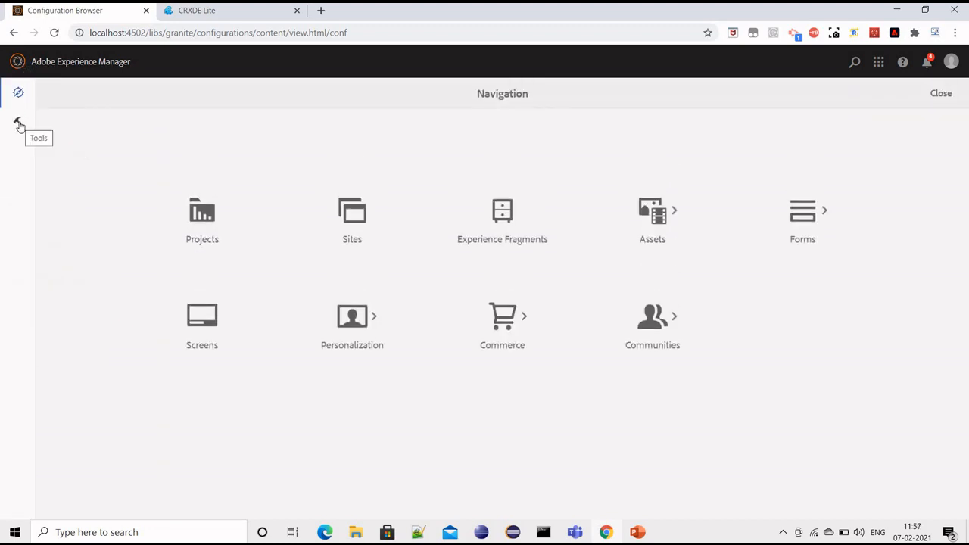
pyautogui.click(19, 125)
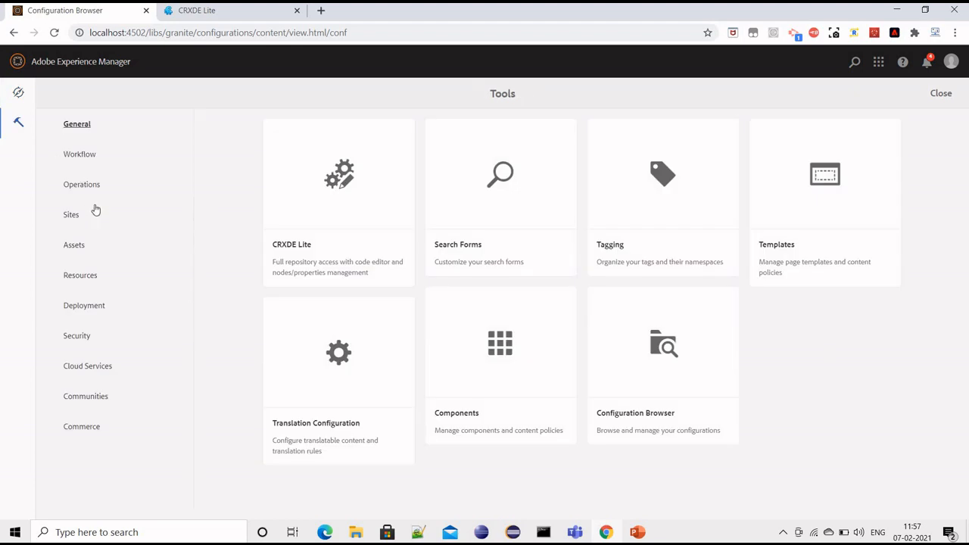
pyautogui.click(120, 248)
pyautogui.scroll(-3, 560, 273)
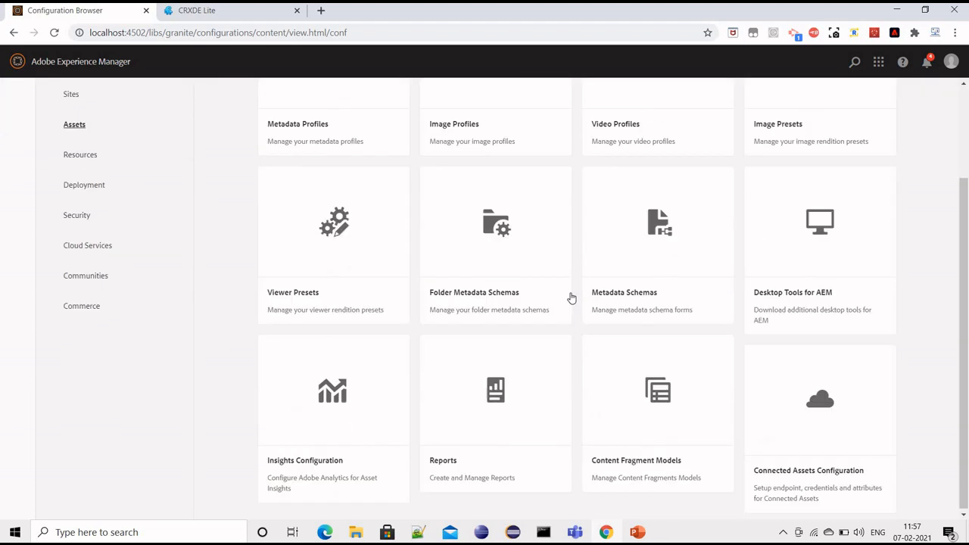
pyautogui.click(666, 389)
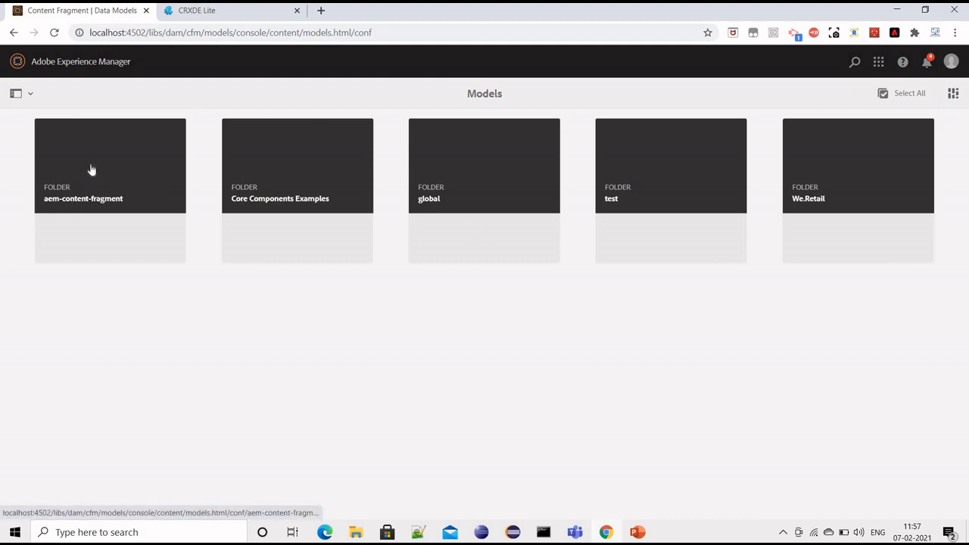
pyautogui.click(90, 168)
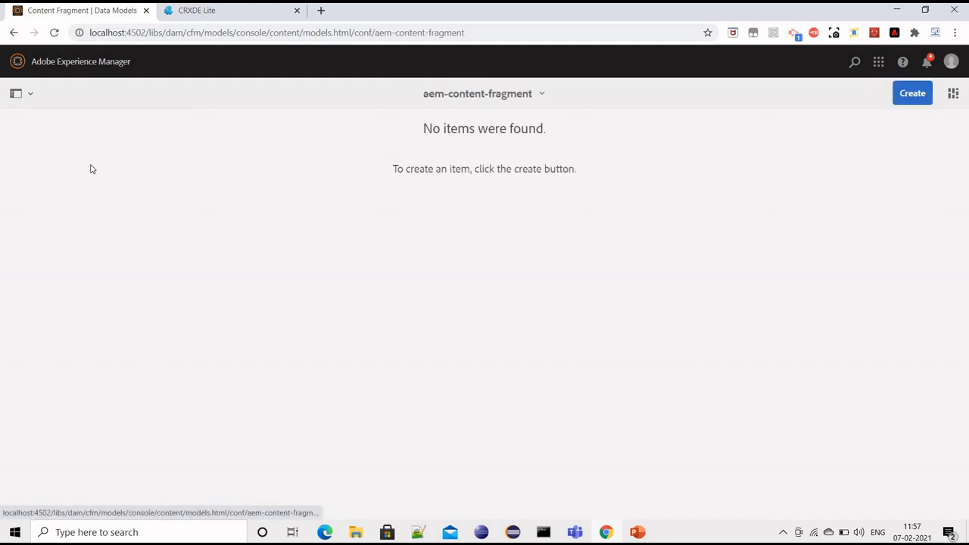
# Step: Create a content fragment model titled cf-model-demo and open it in the model editor
pyautogui.click(914, 98)
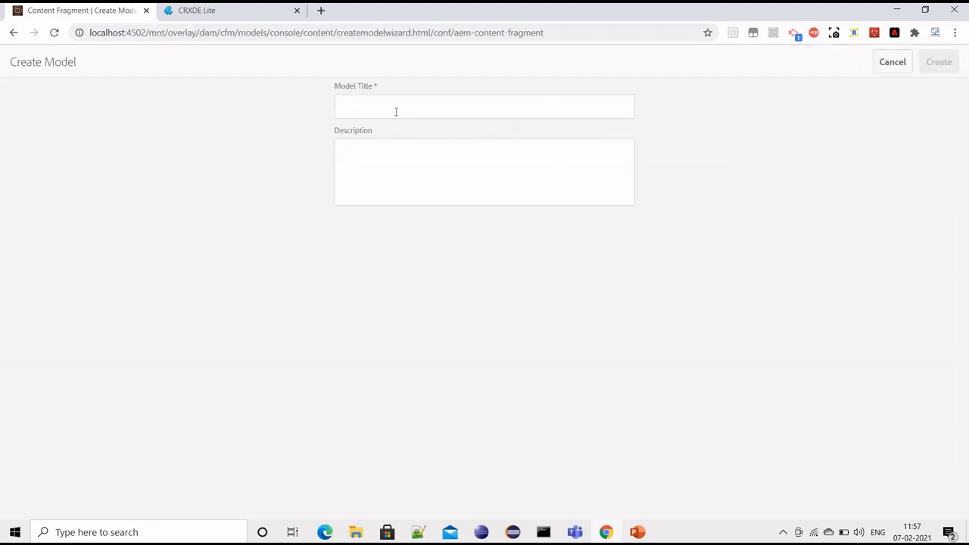
pyautogui.click(399, 112)
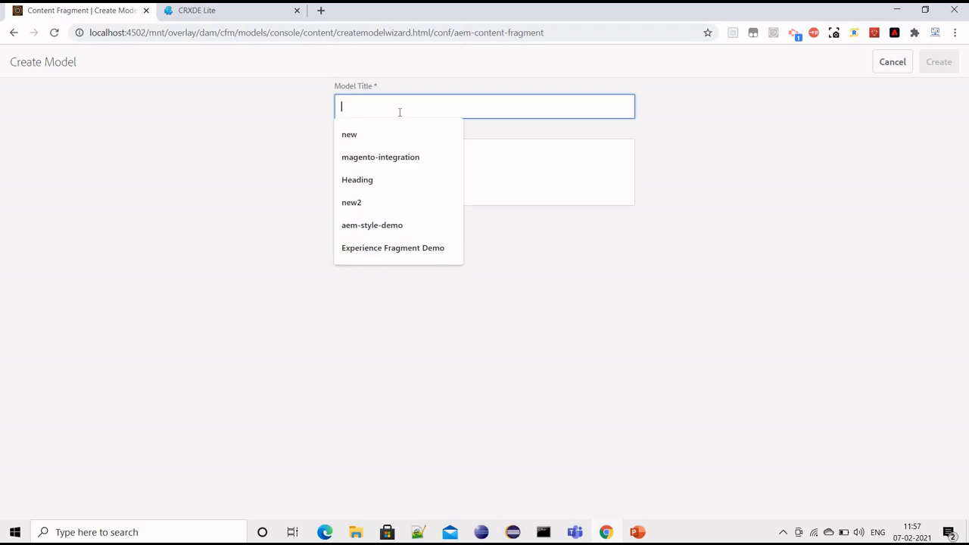
pyautogui.write('cf')
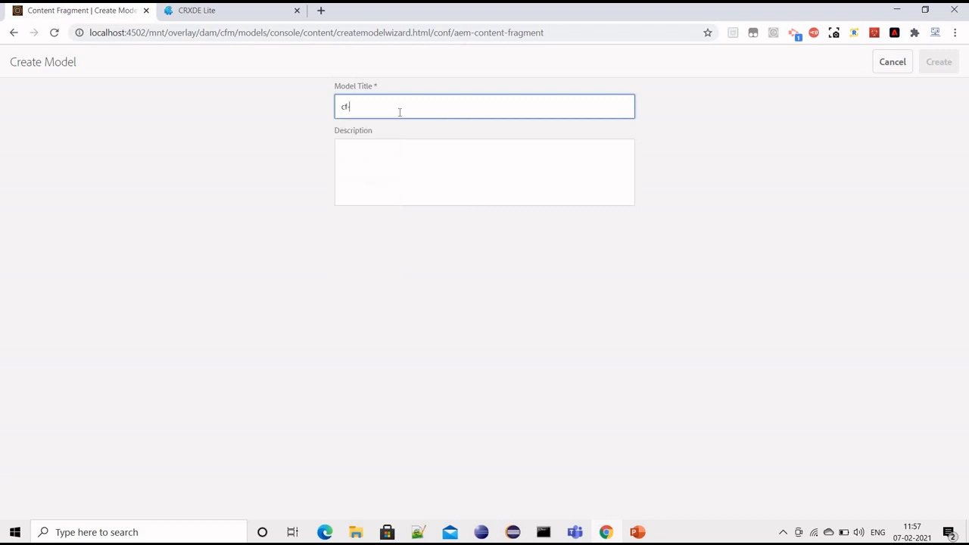
pyautogui.write('-model')
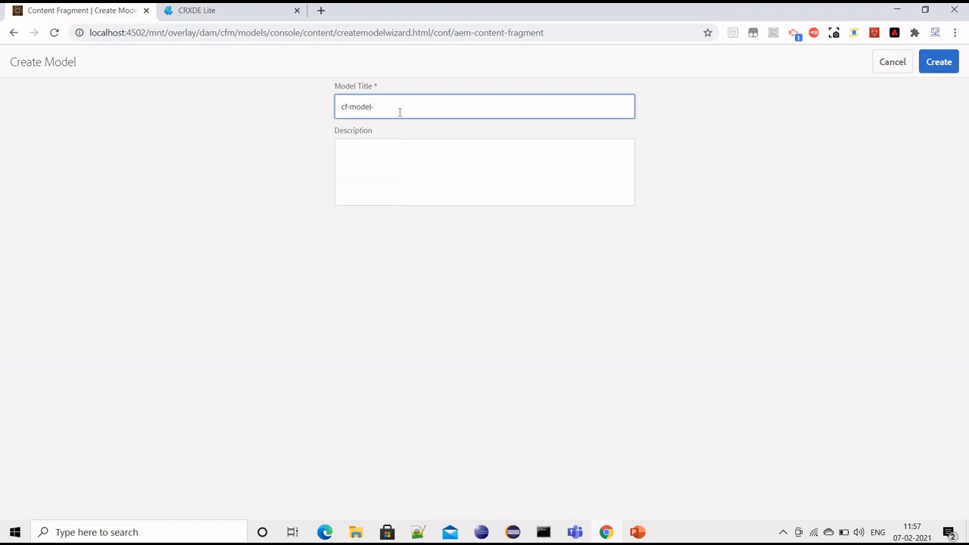
pyautogui.write('-demo')
pyautogui.click(939, 62)
pyautogui.click(562, 316)
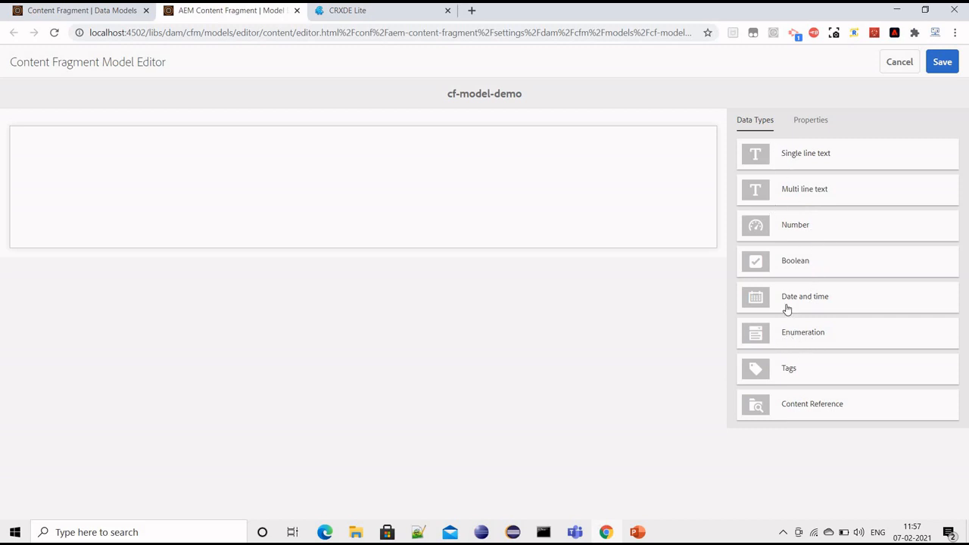
# Step: Add a single line text field to the model and label it Product Name
pyautogui.moveTo(532, 154); pyautogui.dragTo(381, 148)
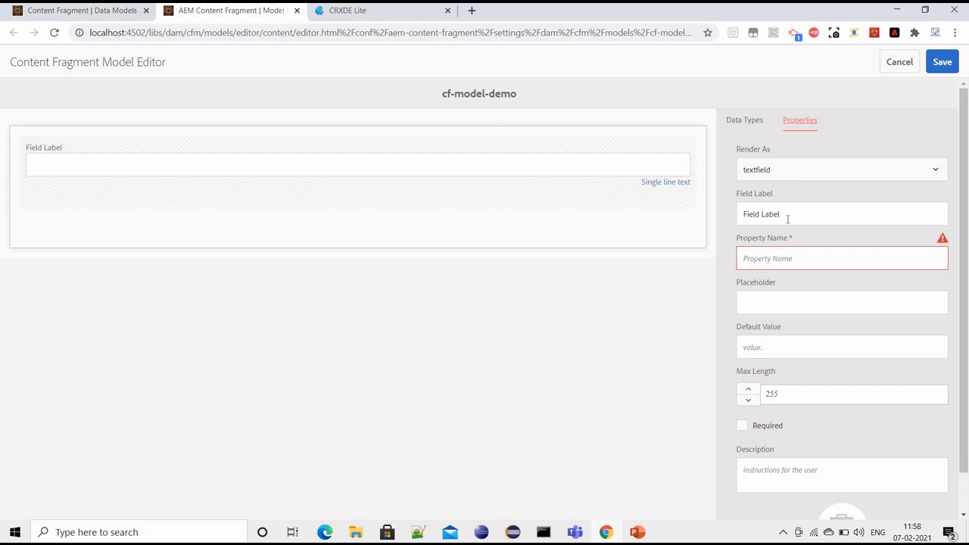
pyautogui.click(735, 218)
pyautogui.hotkey('ctrl', 'a')
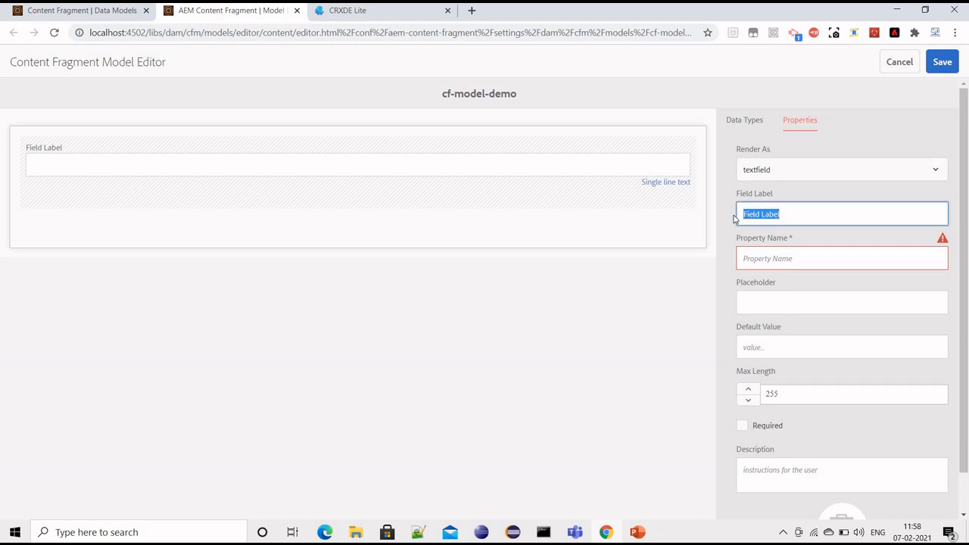
pyautogui.write('Name')
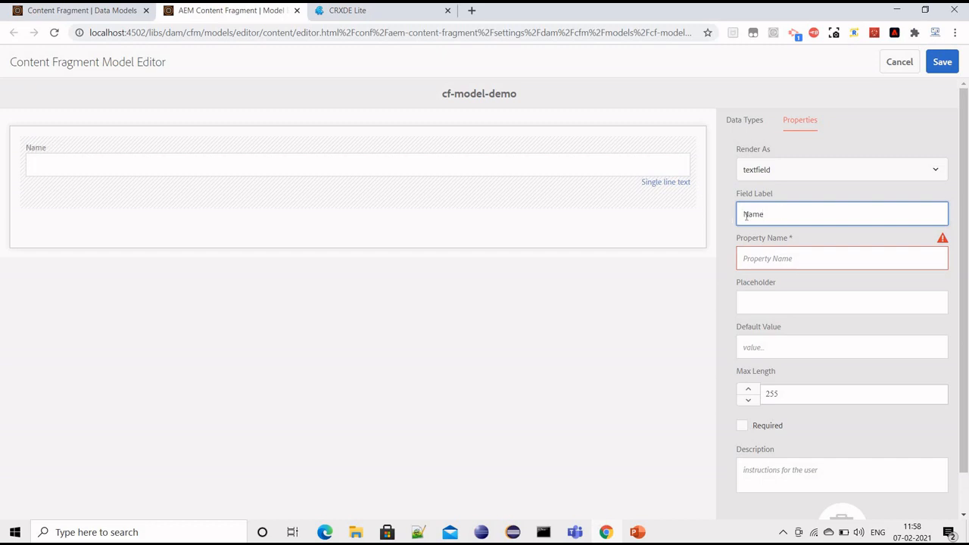
pyautogui.click(743, 215)
pyautogui.write('Product')
# Step: Set the Product Name field's property name to product-name and its placeholder to "Please put product name here"
pyautogui.click(782, 261)
pyautogui.write('product')
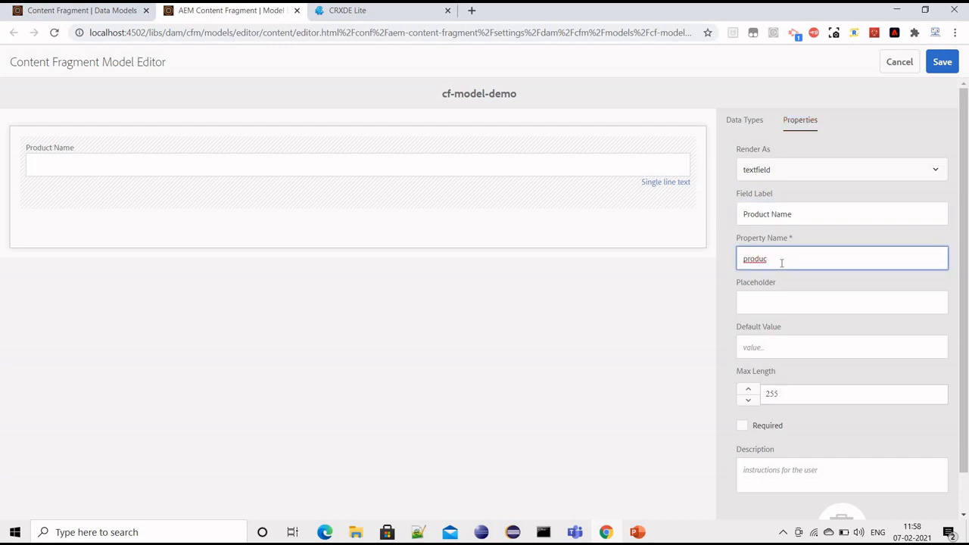
pyautogui.write('-name')
pyautogui.click(772, 301)
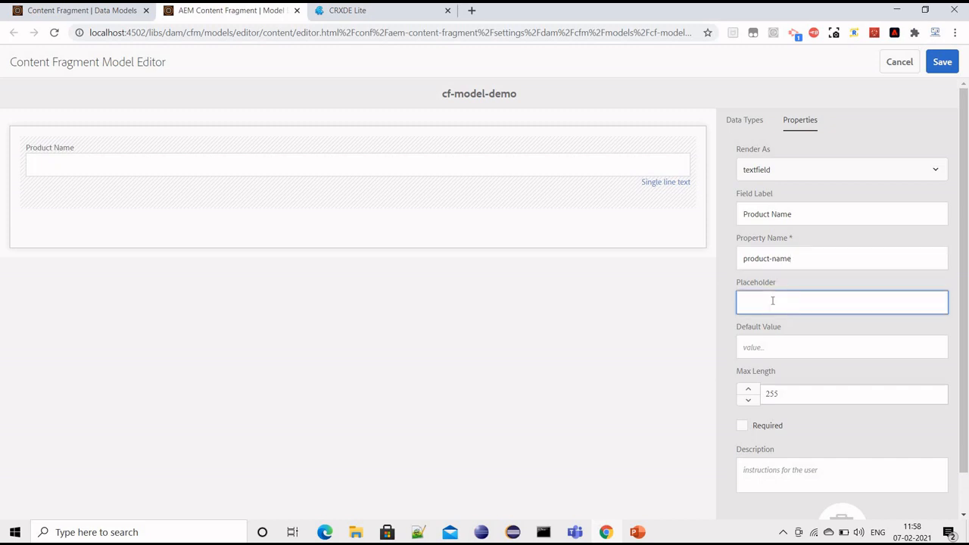
pyautogui.write('Please put product name here')
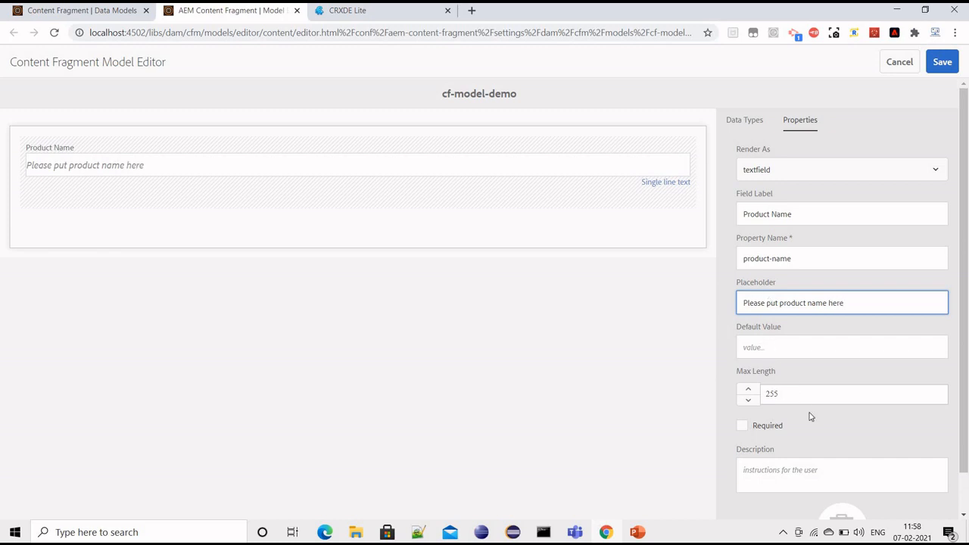
pyautogui.scroll(-1, 753, 393)
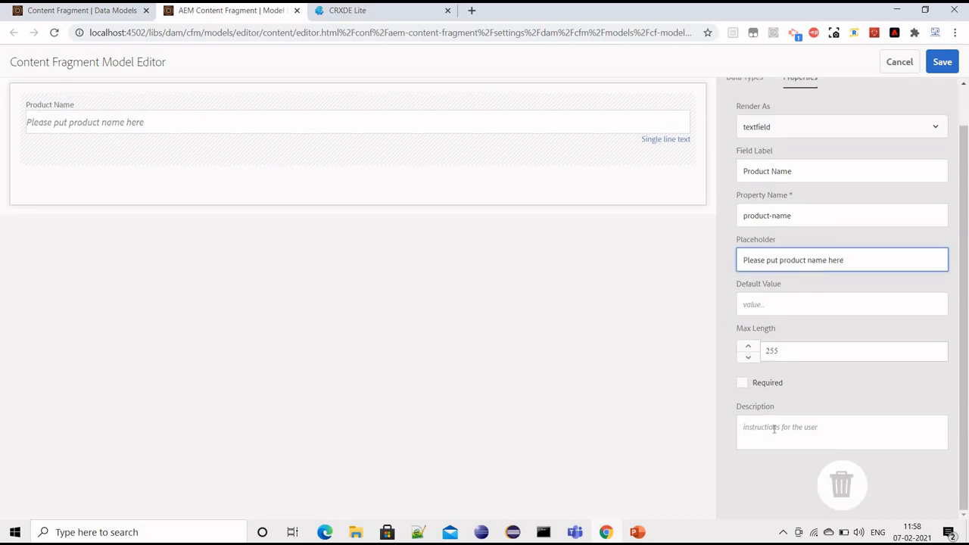
pyautogui.scroll(1, 849, 257)
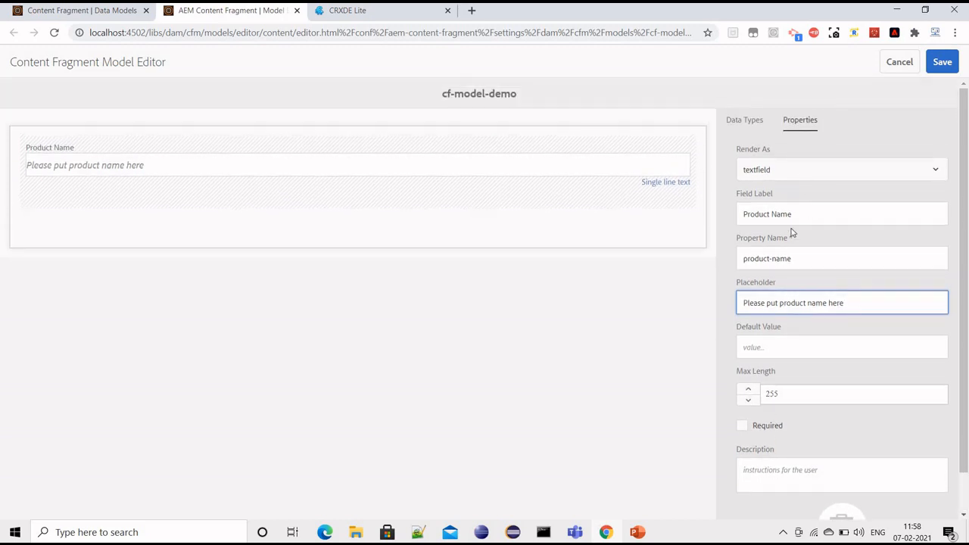
# Step: Add a multi line text field below Product Name with property name product-description and label Product Description
pyautogui.click(742, 124)
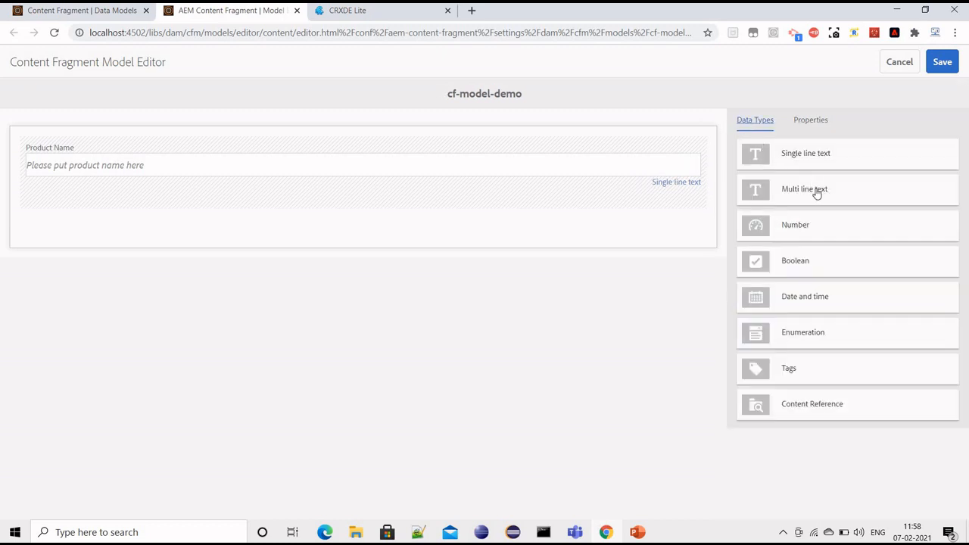
pyautogui.moveTo(362, 220); pyautogui.dragTo(257, 243)
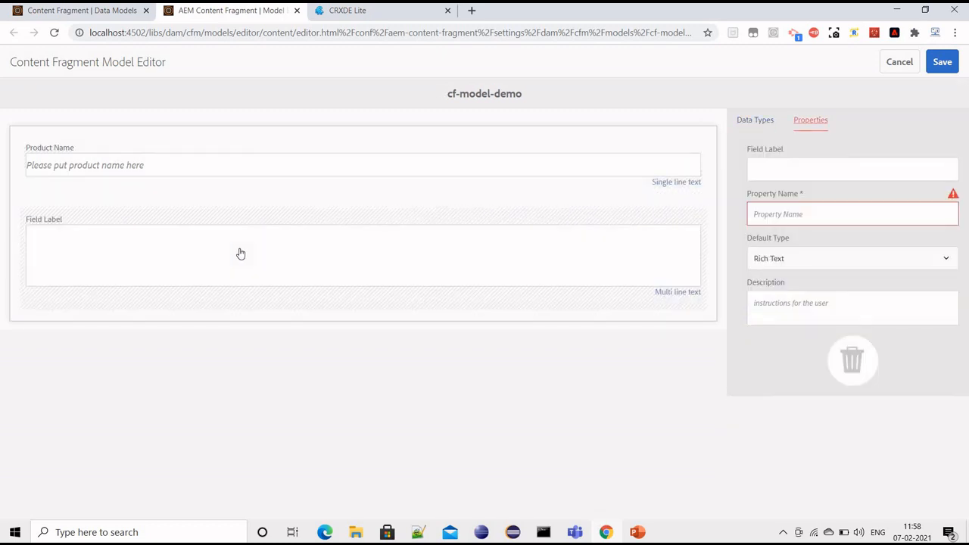
pyautogui.click(792, 215)
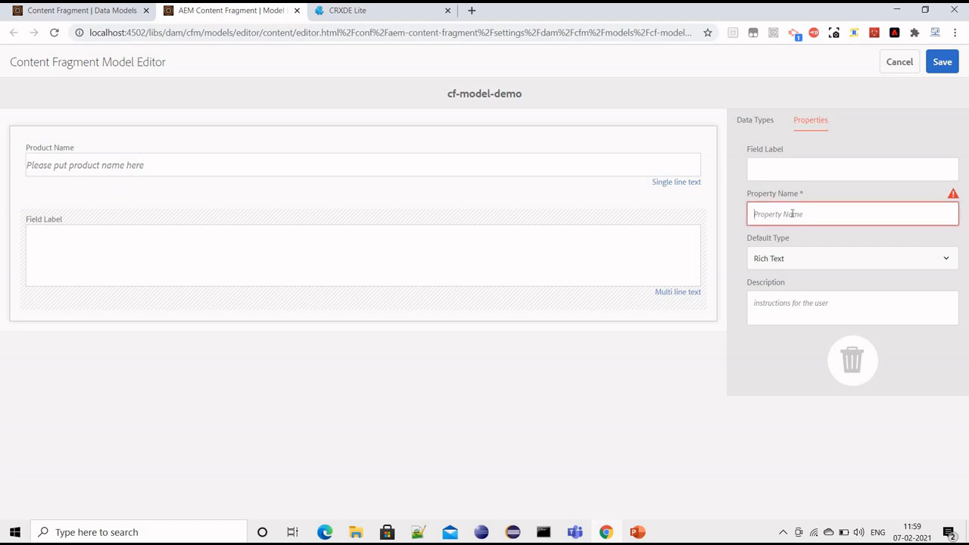
pyautogui.write('product-description')
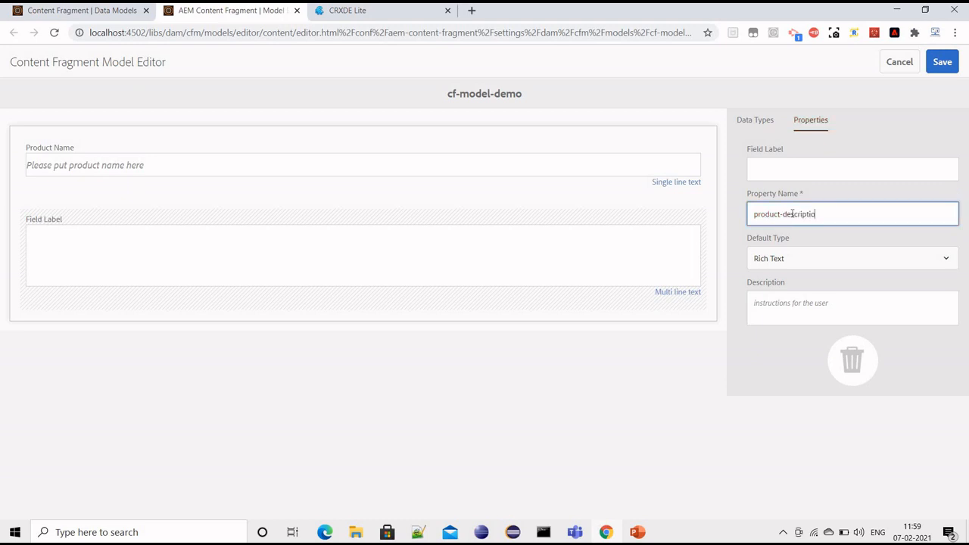
pyautogui.click(785, 167)
pyautogui.write('P')
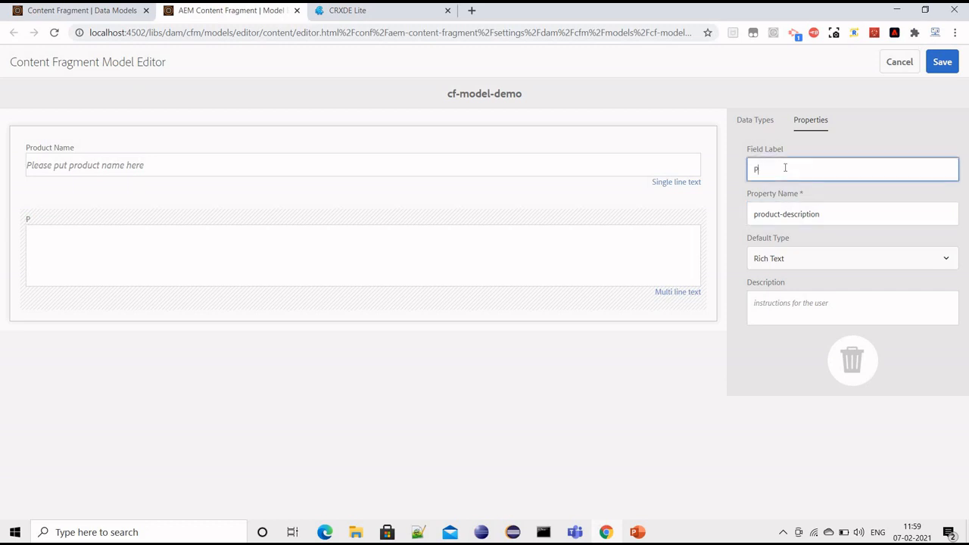
pyautogui.write('roduct Description')
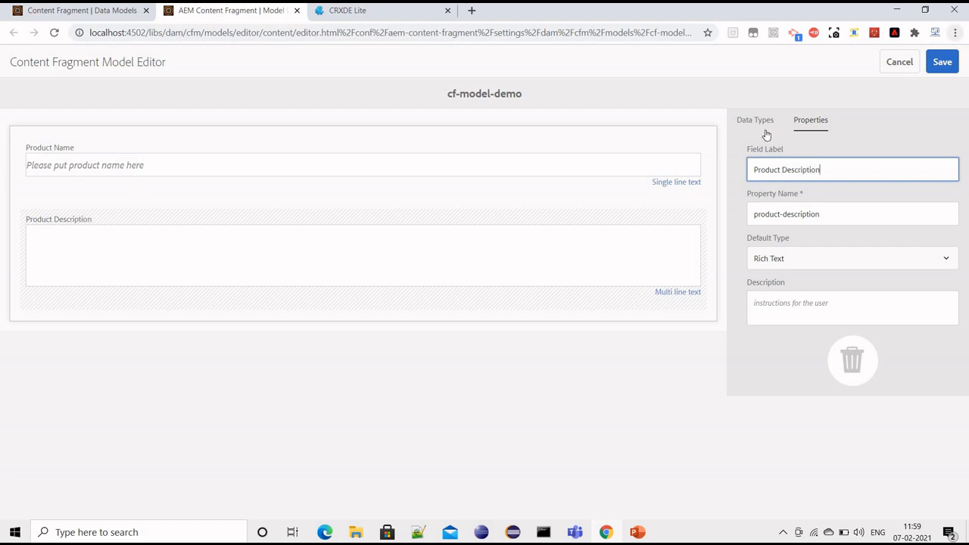
# Step: Add an enumeration field below Product Description with property name product-options and options "product A, product B", and save the model
pyautogui.click(758, 120)
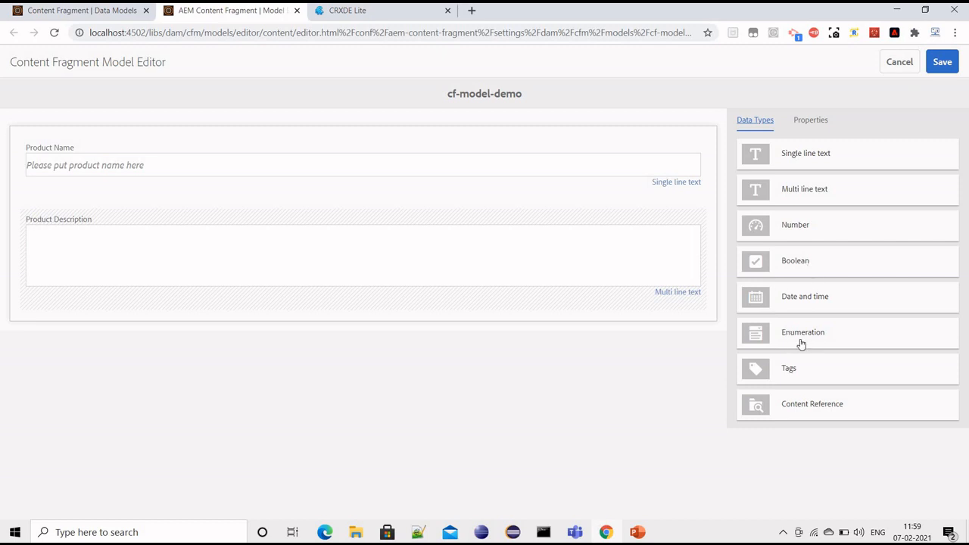
pyautogui.moveTo(420, 334); pyautogui.dragTo(129, 331)
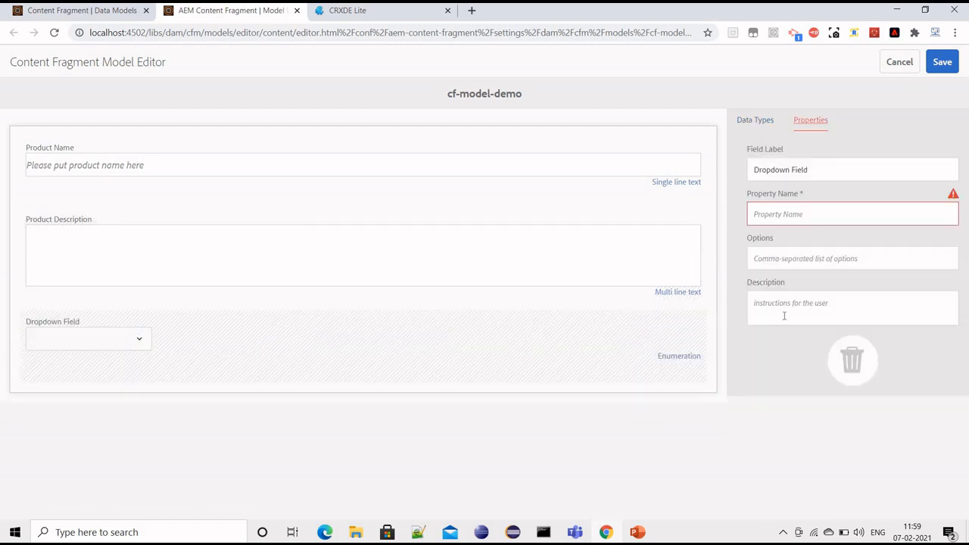
pyautogui.click(793, 214)
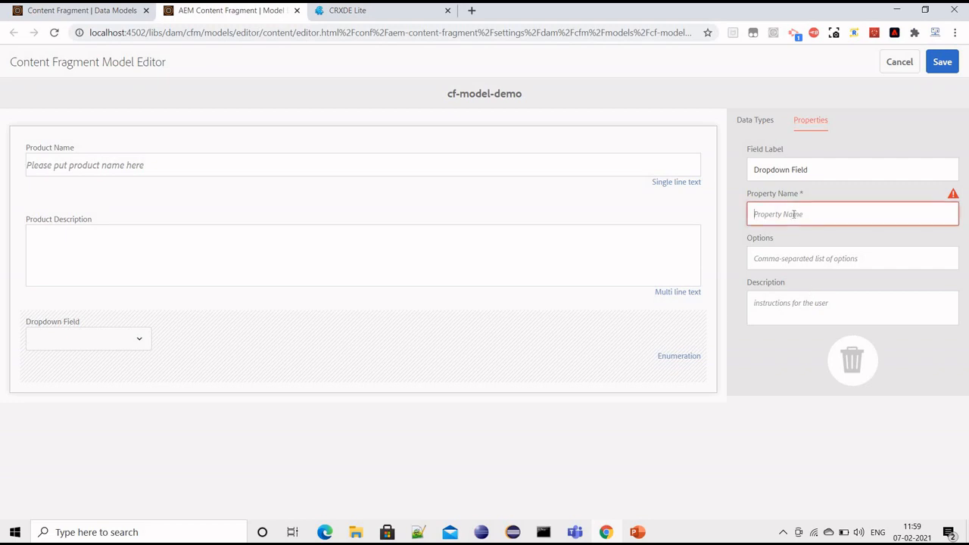
pyautogui.write('produc')
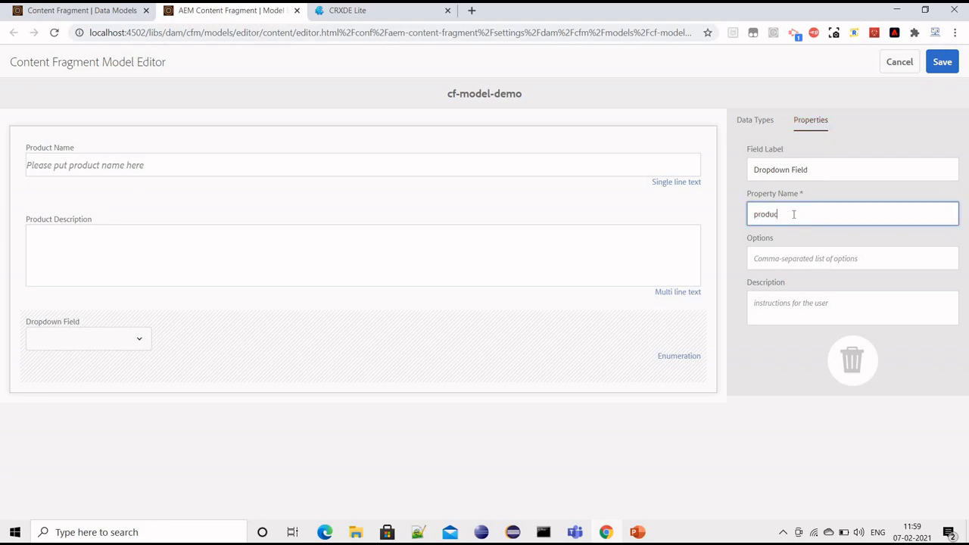
pyautogui.write('t-options')
pyautogui.press('Tab')
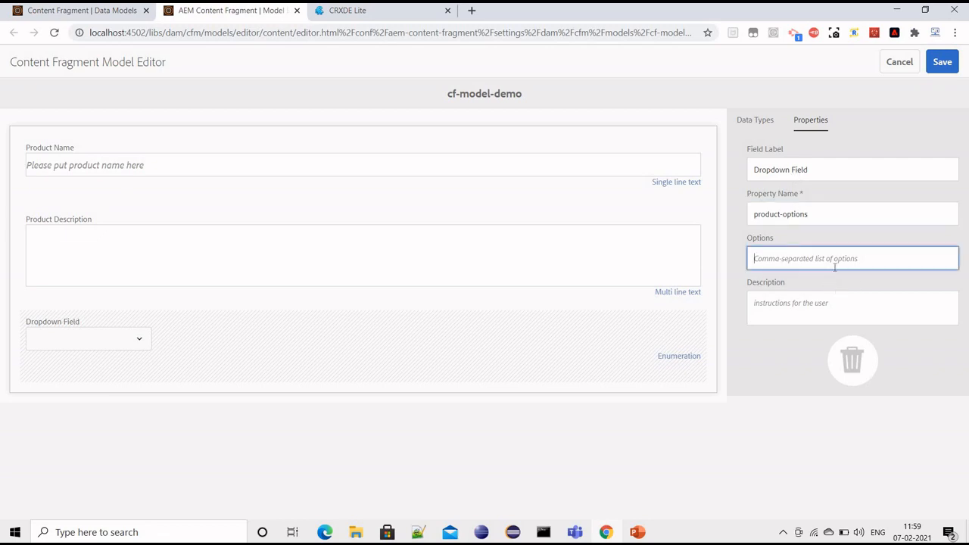
pyautogui.write('product A')
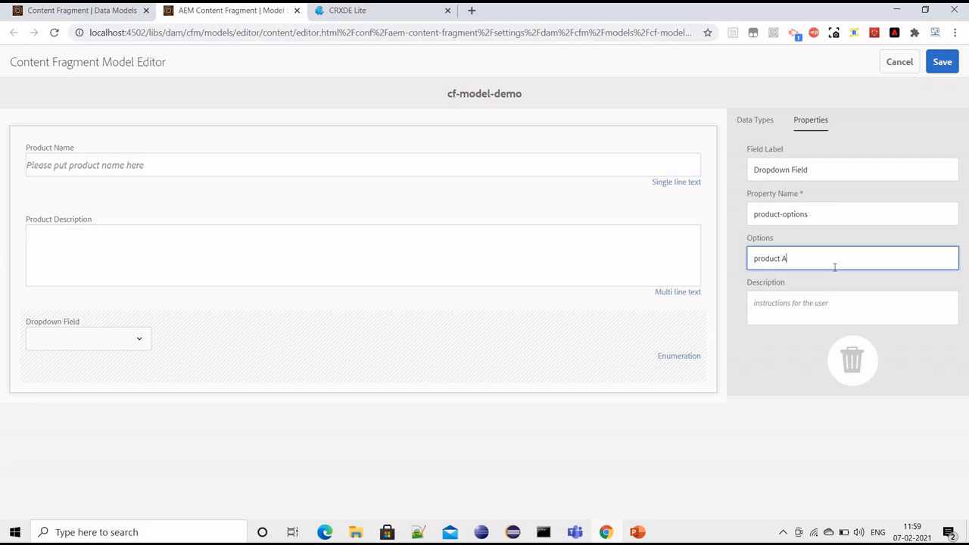
pyautogui.write(', product B')
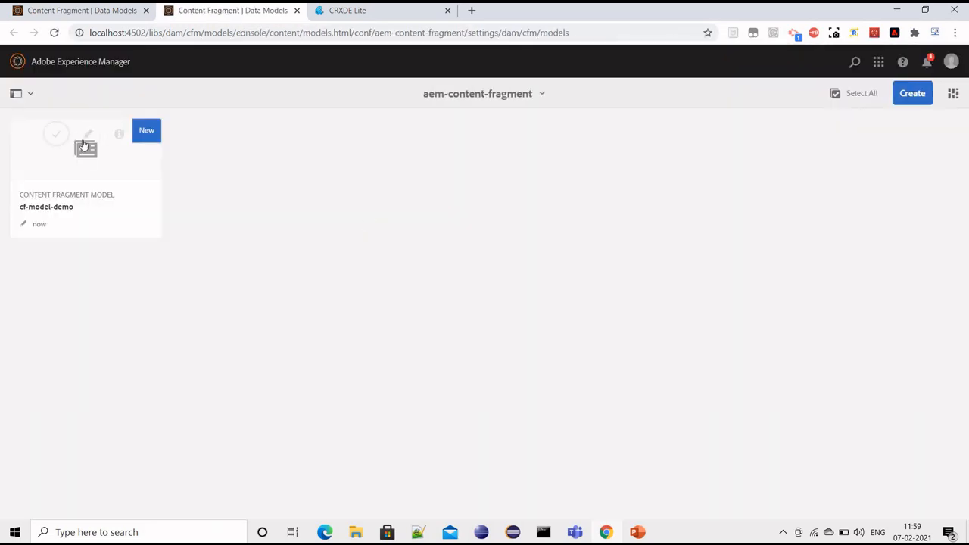
# Step: Reopen the cf-model-demo model for editing and change the enumeration field's label to Products
pyautogui.click(87, 139)
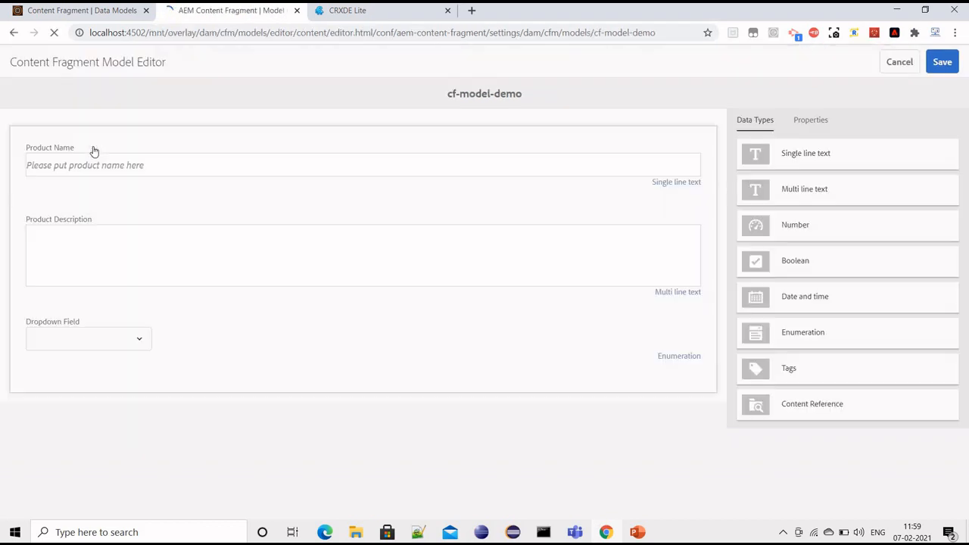
pyautogui.click(90, 324)
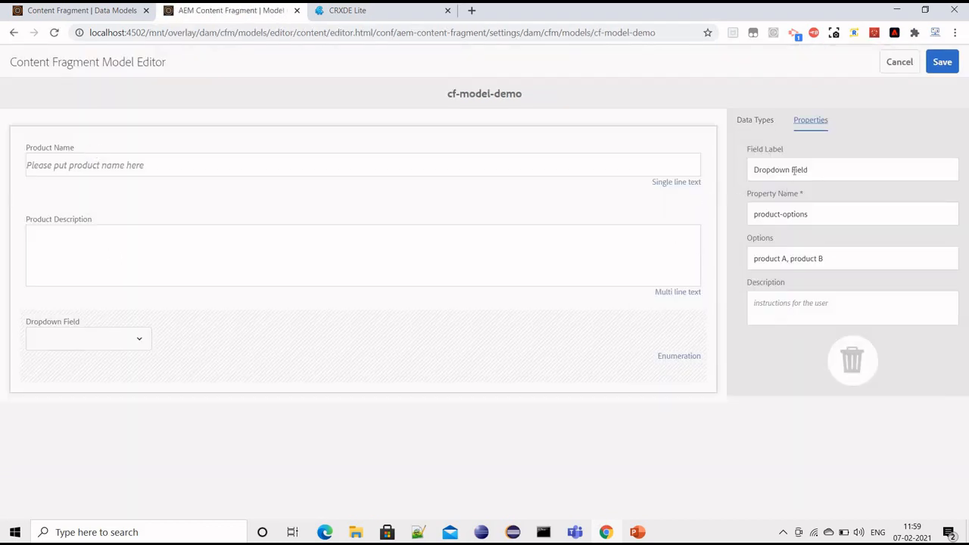
pyautogui.tripleClick(794, 171)
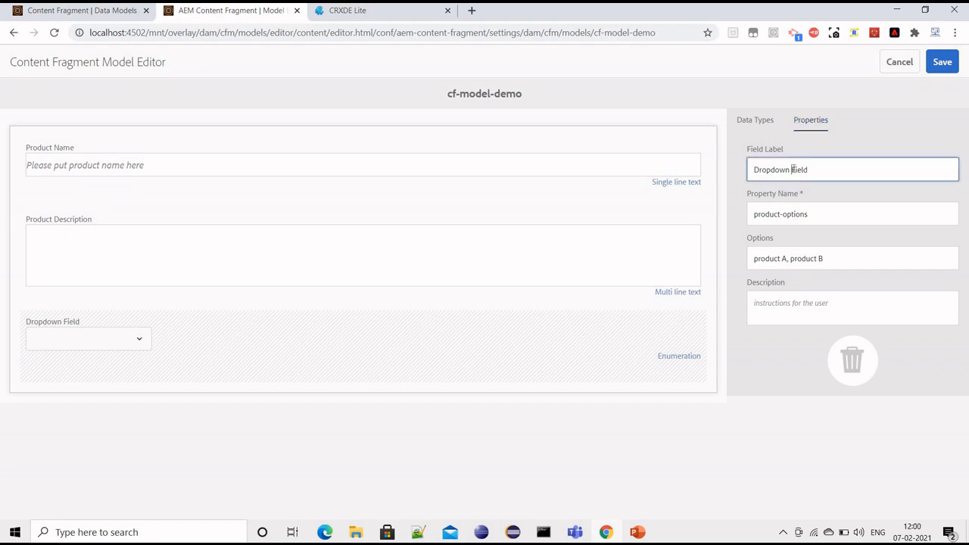
pyautogui.tripleClick(789, 215)
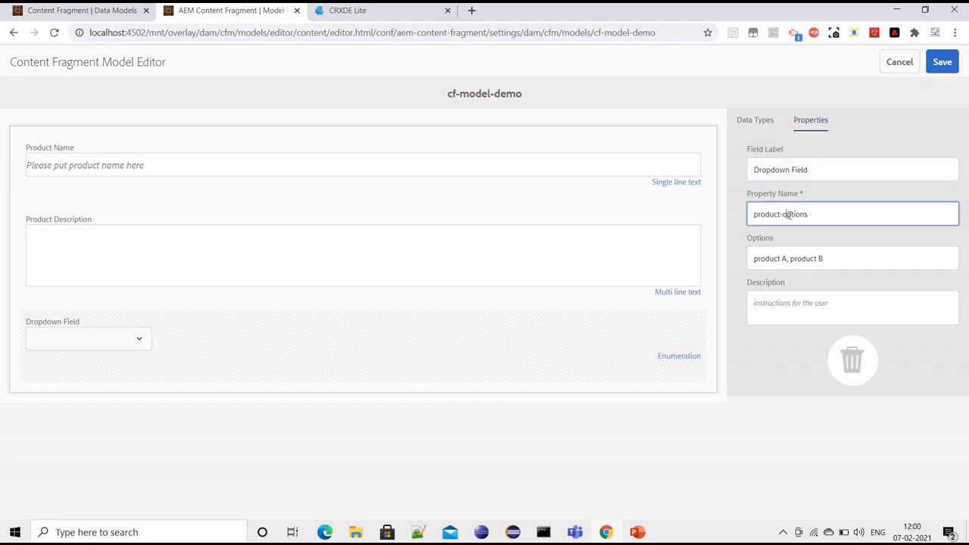
pyautogui.tripleClick(798, 170)
pyautogui.write('Products')
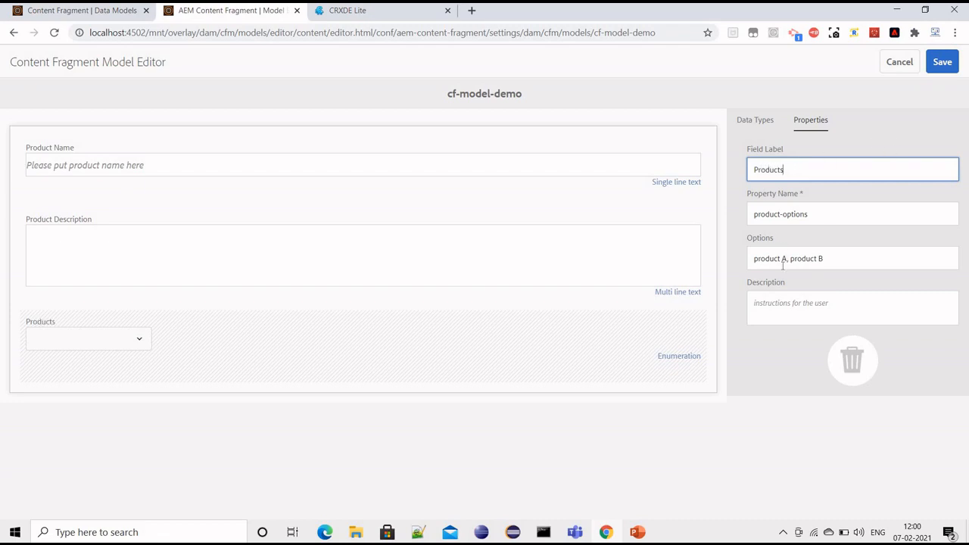
# Step: Capitalize the Products field's options to read "Product A, Product B" and save the model
pyautogui.moveTo(754, 259); pyautogui.dragTo(759, 259)
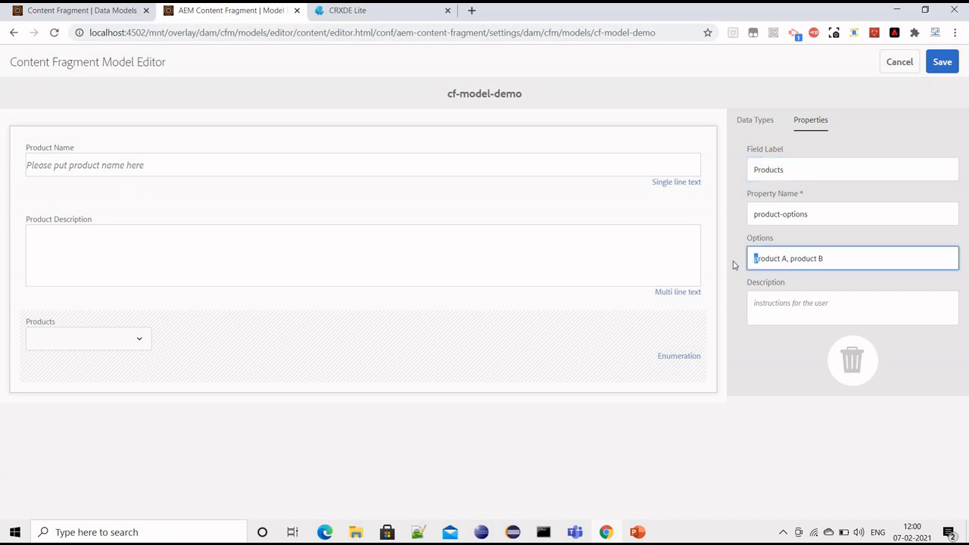
pyautogui.write('P')
pyautogui.click(790, 258)
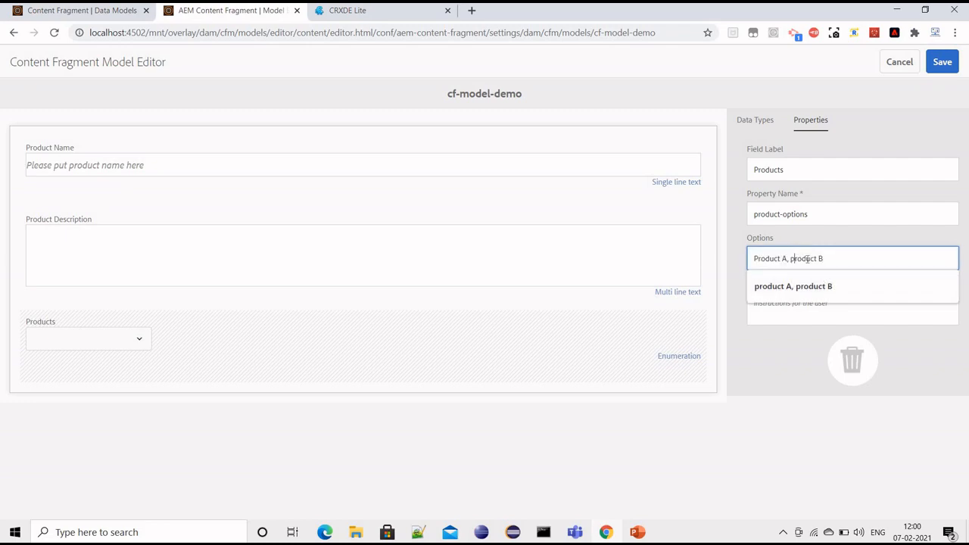
pyautogui.press('BackSpace')
pyautogui.write('P')
pyautogui.click(942, 62)
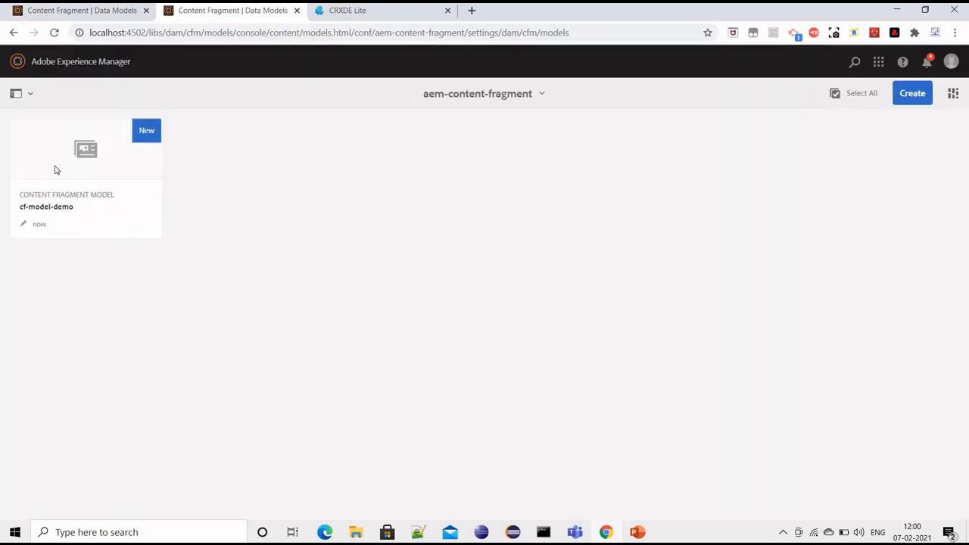
# Step: Create a folder titled CF-demo at the root of the Assets files
pyautogui.moveTo(113, 199)
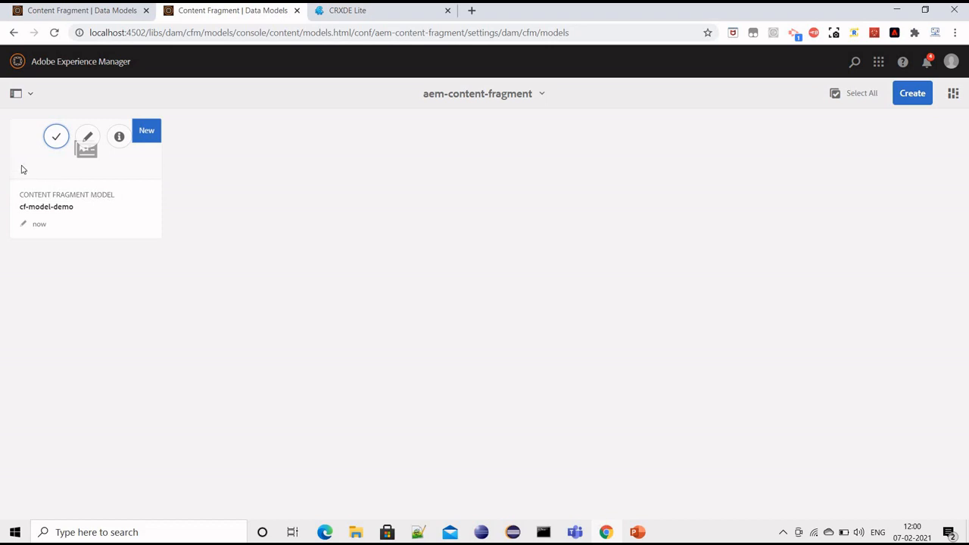
pyautogui.click(23, 64)
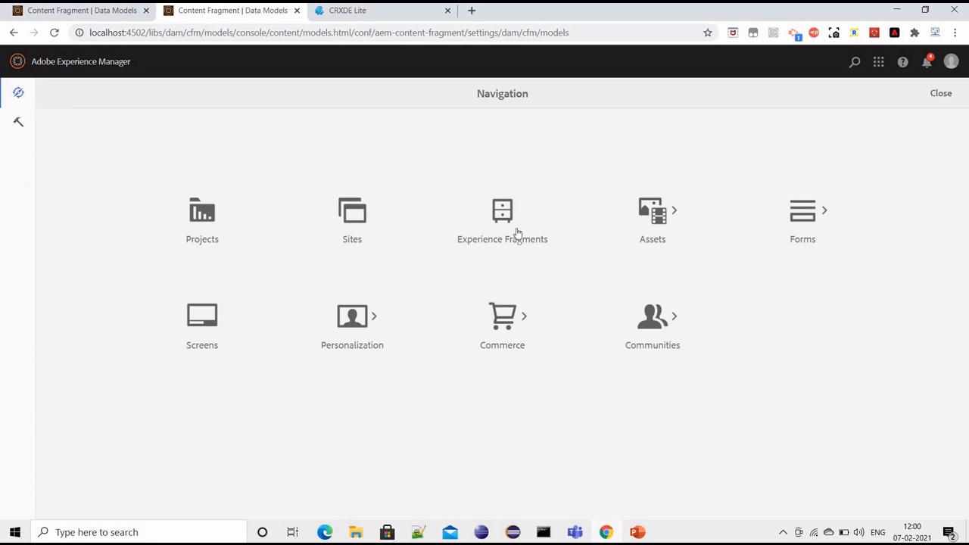
pyautogui.click(664, 228)
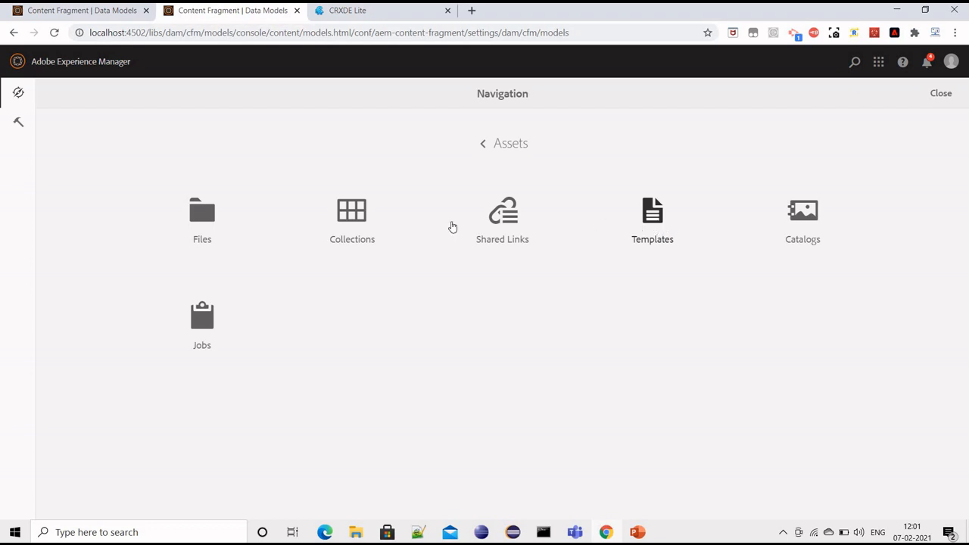
pyautogui.click(199, 222)
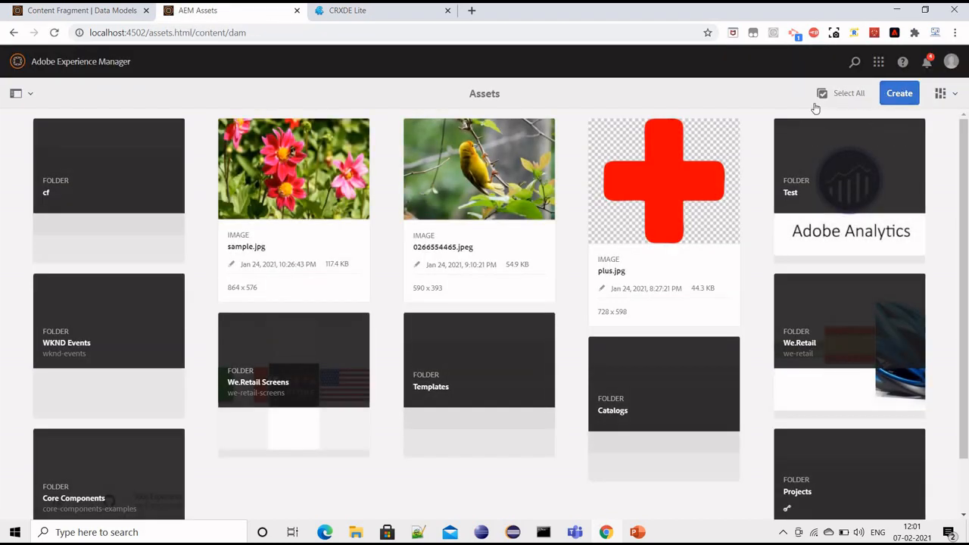
pyautogui.click(899, 93)
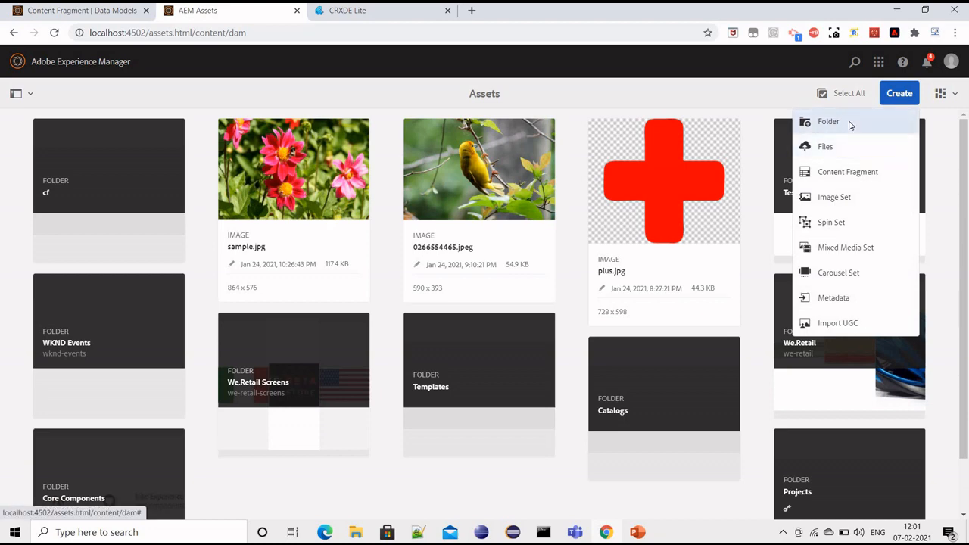
pyautogui.click(850, 123)
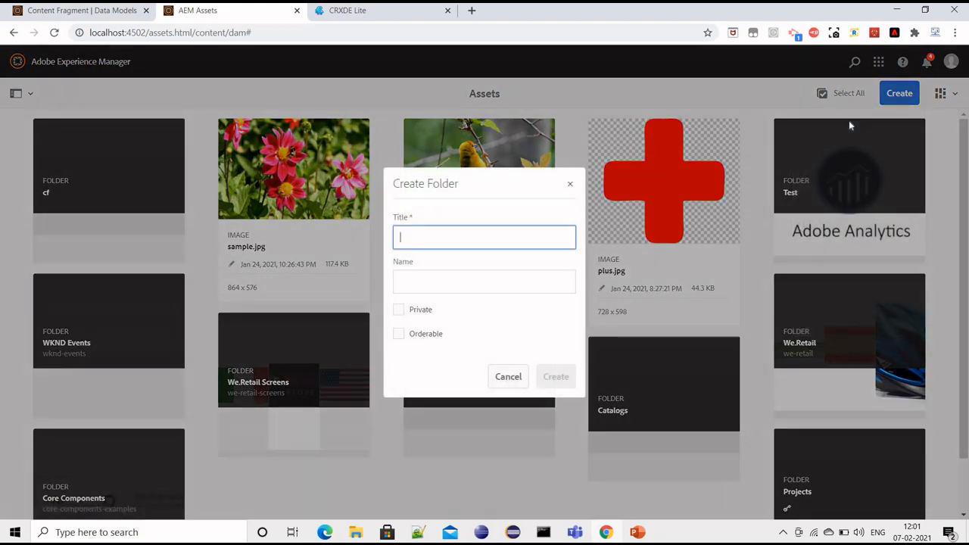
pyautogui.write('cf-demo')
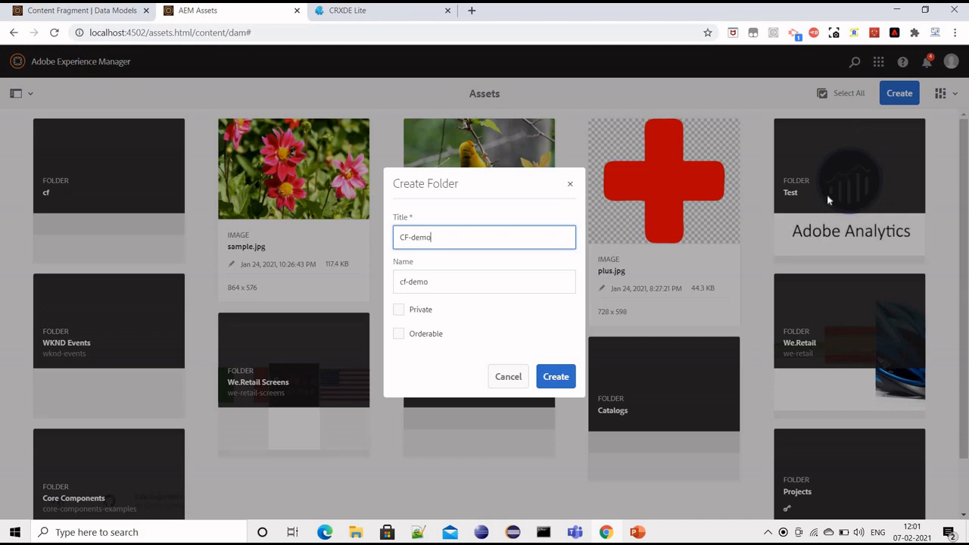
pyautogui.click(566, 369)
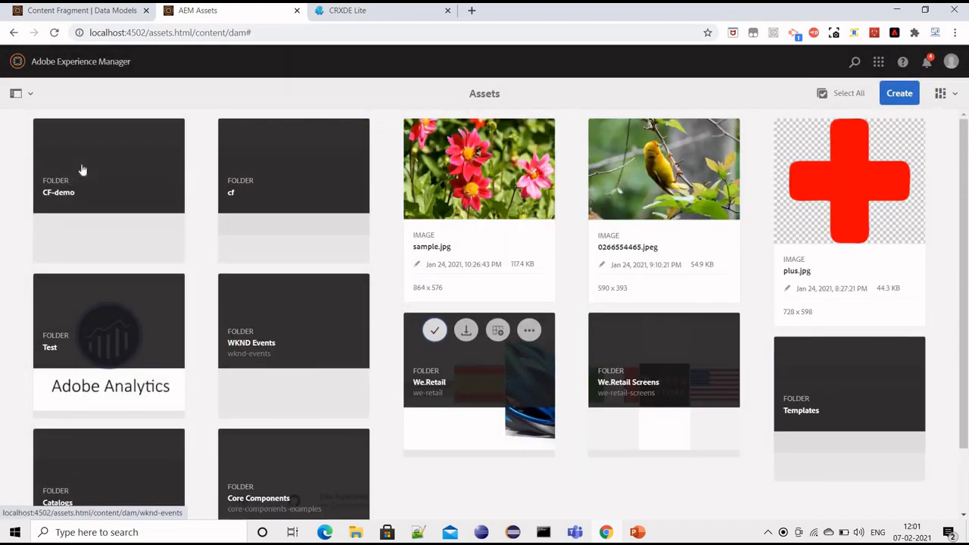
# Step: Check which templates are offered for a new content fragment in the CF-demo folder, and cancel the creation
pyautogui.click(76, 171)
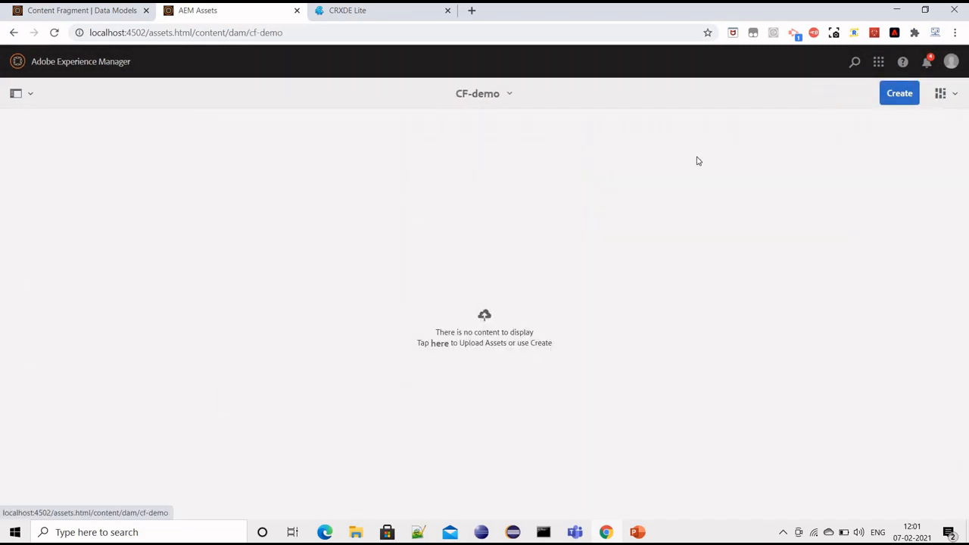
pyautogui.click(893, 97)
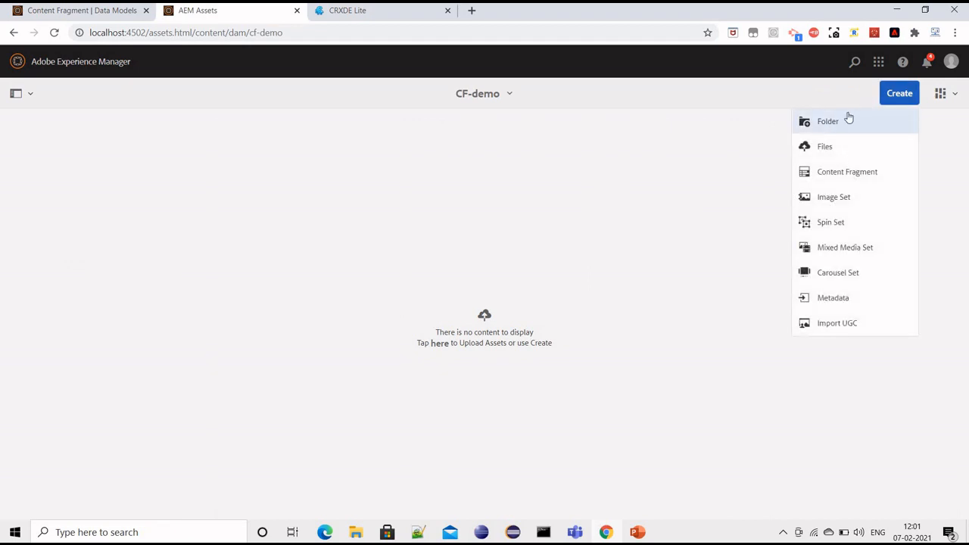
pyautogui.click(854, 175)
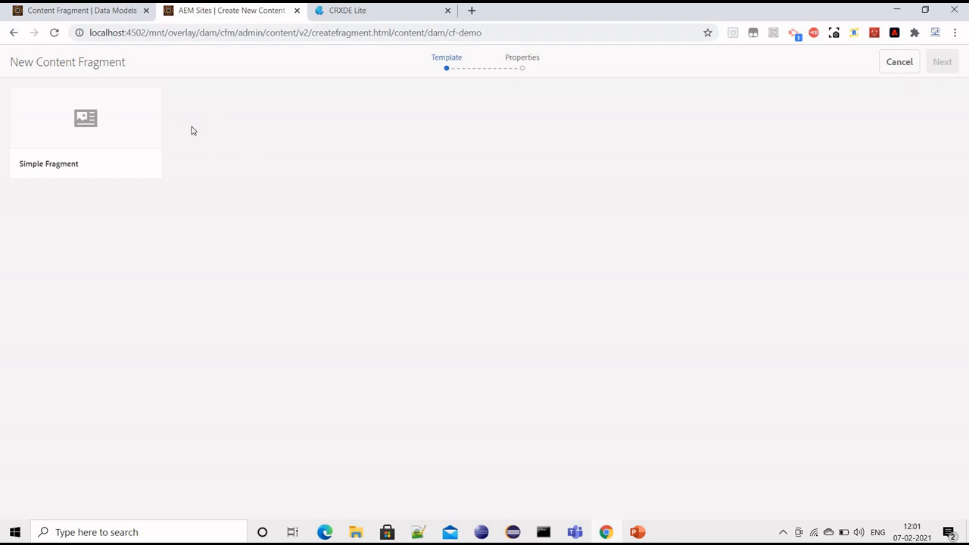
pyautogui.click(899, 63)
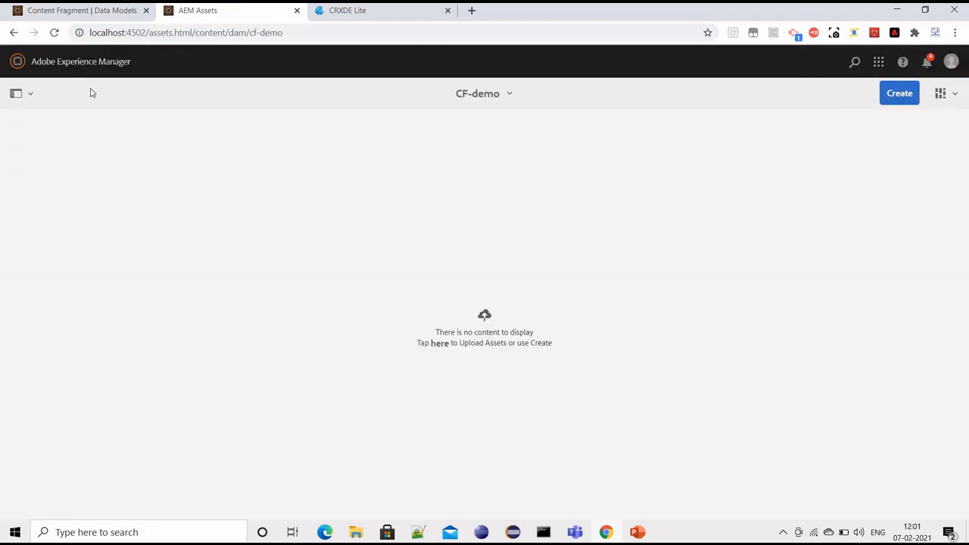
# Step: Return to the Assets files and open the properties of the CF-demo folder
pyautogui.click(19, 64)
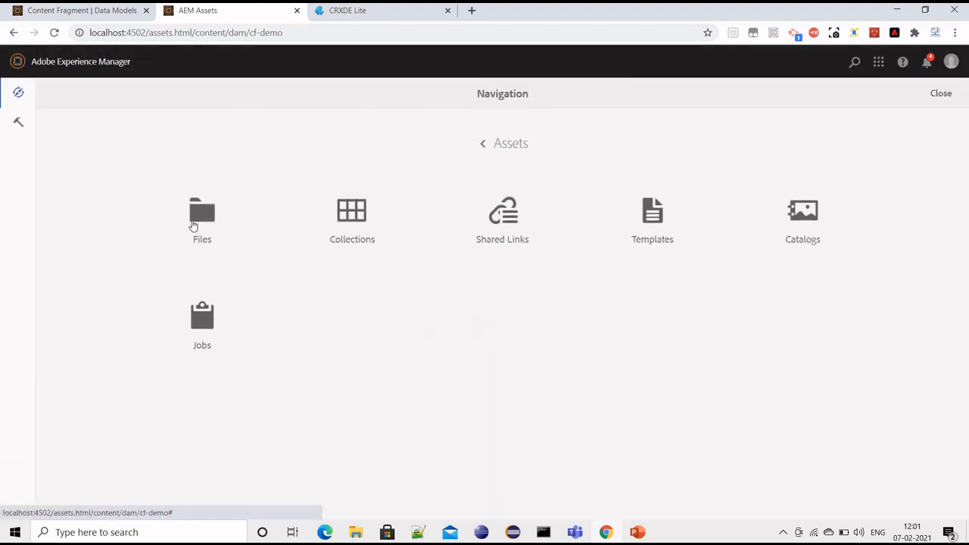
pyautogui.click(193, 219)
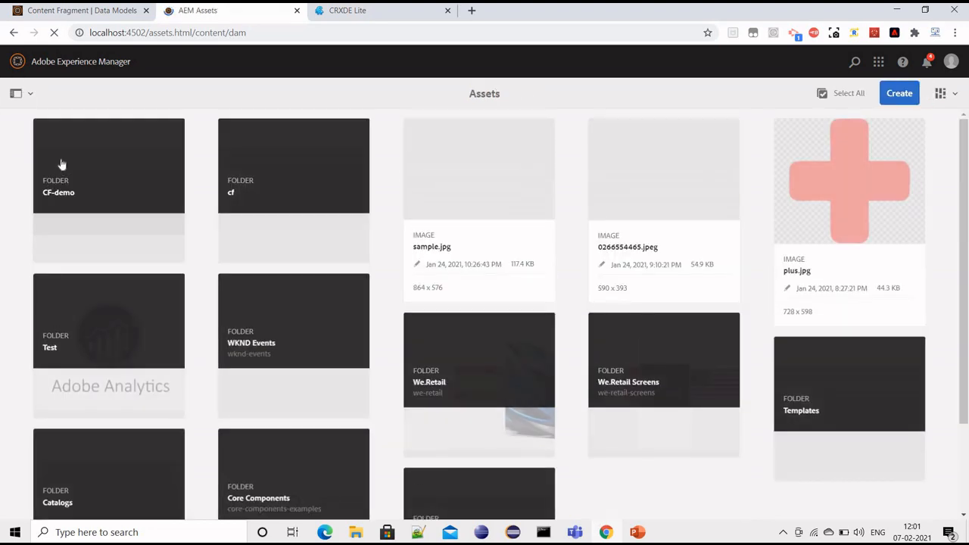
pyautogui.moveTo(65, 139)
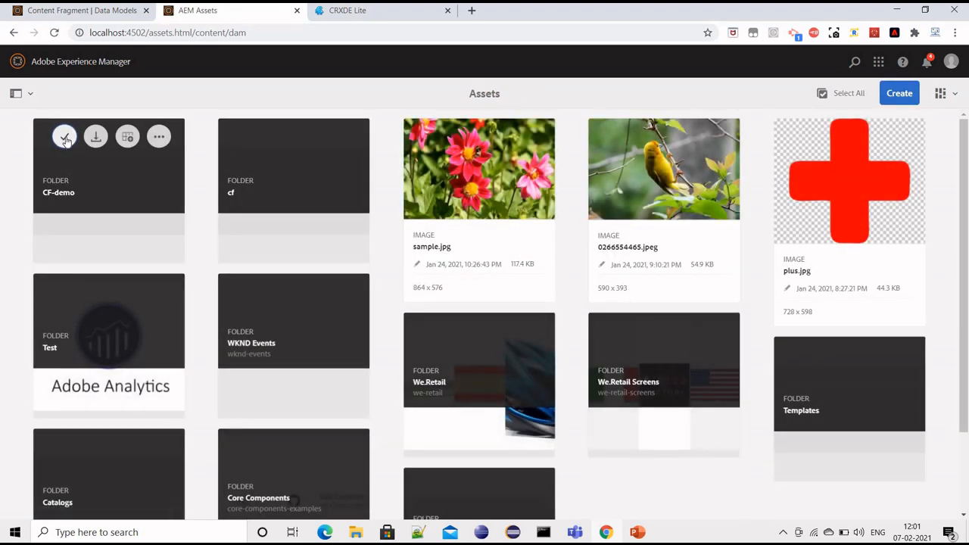
pyautogui.click(65, 138)
pyautogui.click(282, 61)
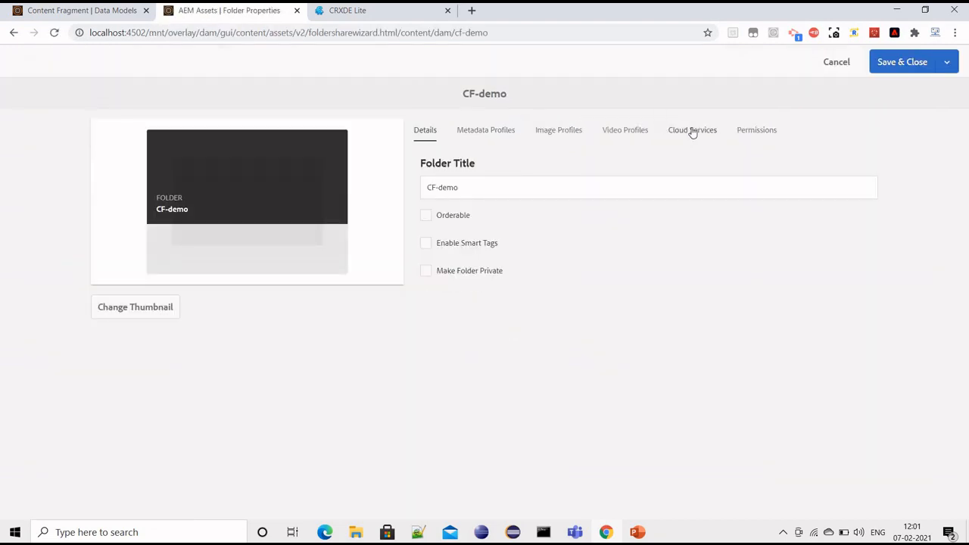
# Step: Set the CF-demo folder's cloud configuration to /conf/aem-content-fragment
pyautogui.click(692, 131)
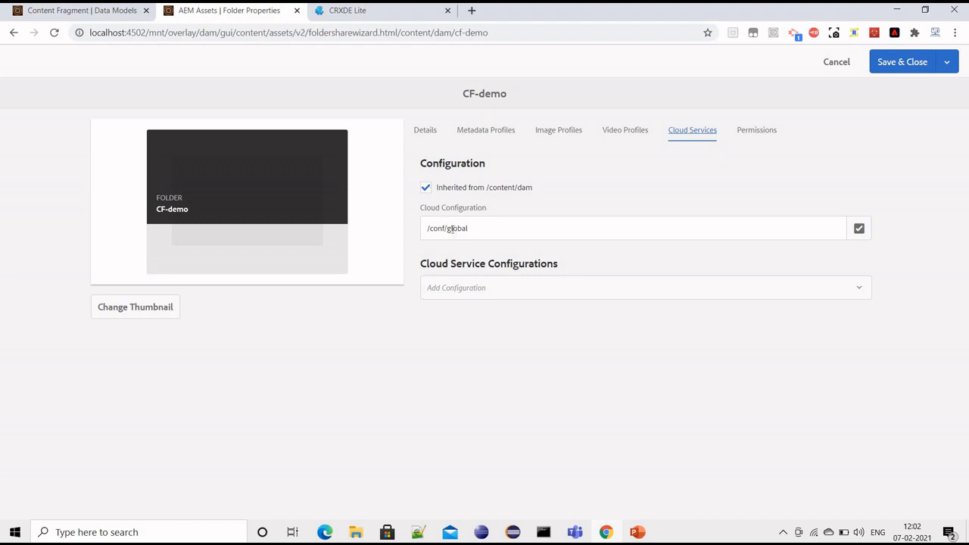
pyautogui.click(858, 229)
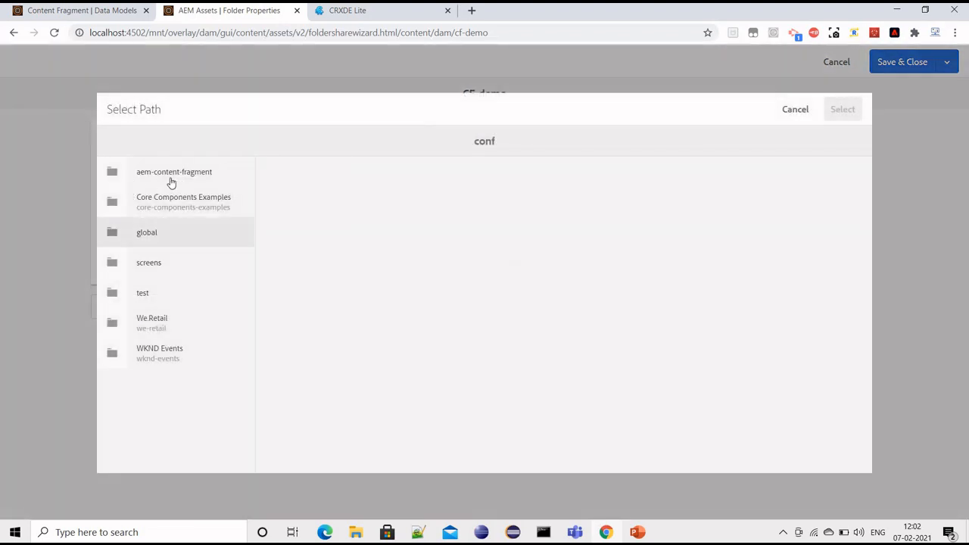
pyautogui.click(113, 175)
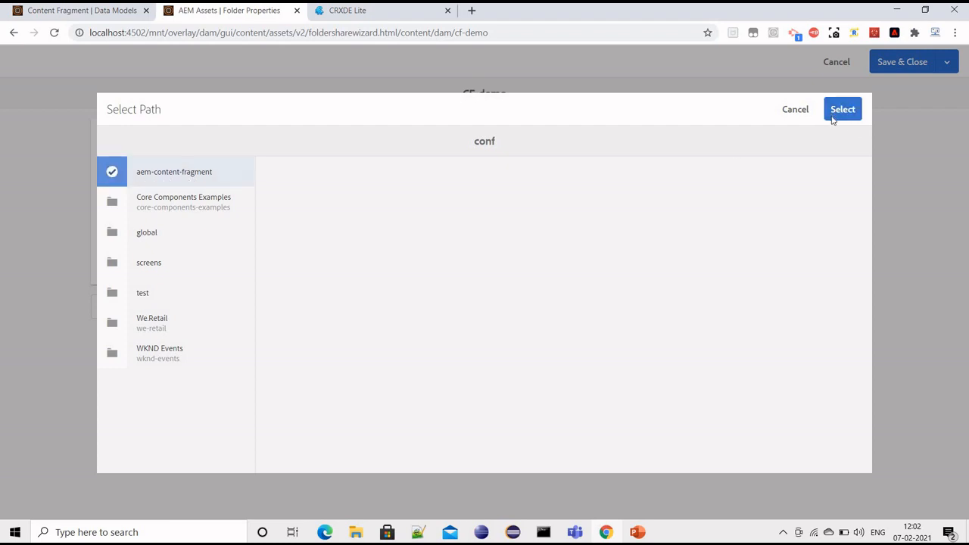
pyautogui.click(842, 110)
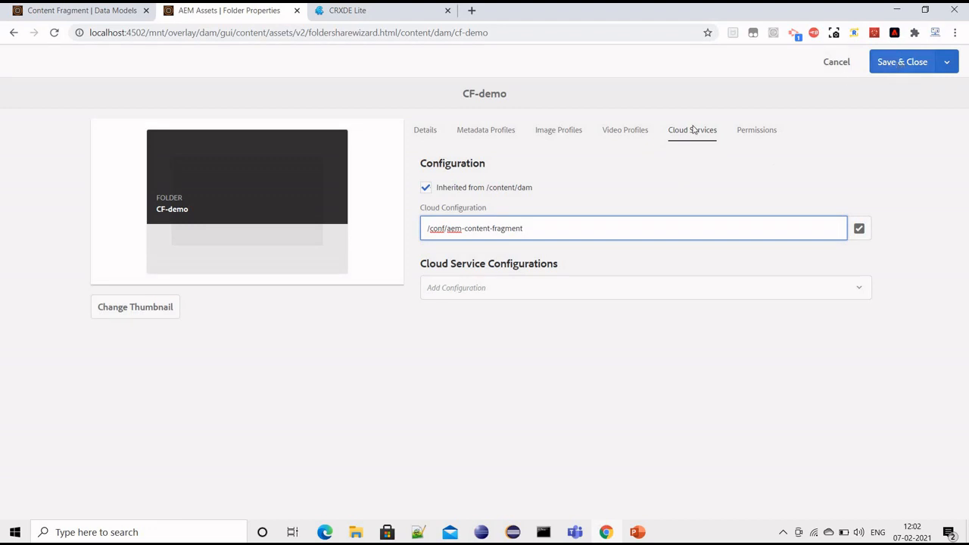
# Step: Save the CF-demo folder's properties and start a new content fragment in that folder using the cf-model-demo template
pyautogui.click(901, 62)
pyautogui.click(562, 311)
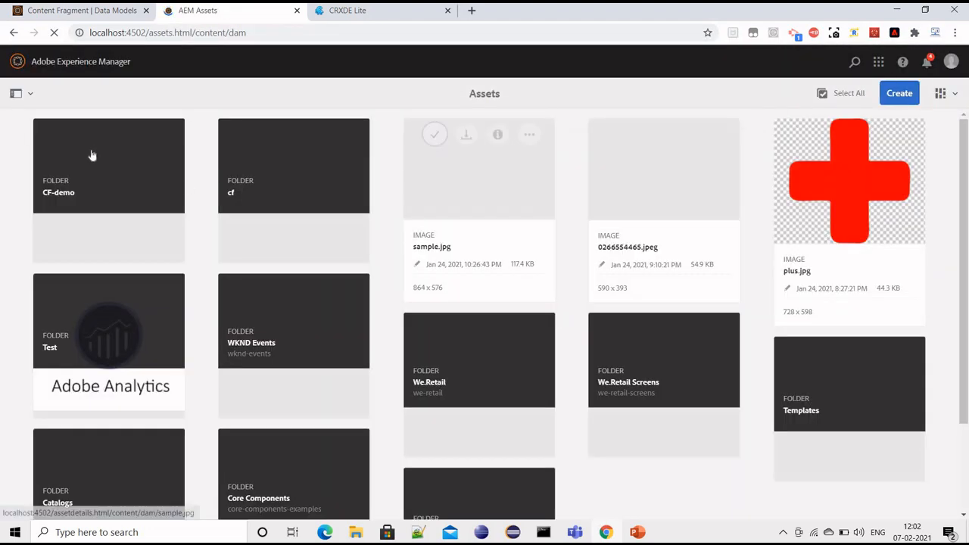
pyautogui.click(117, 173)
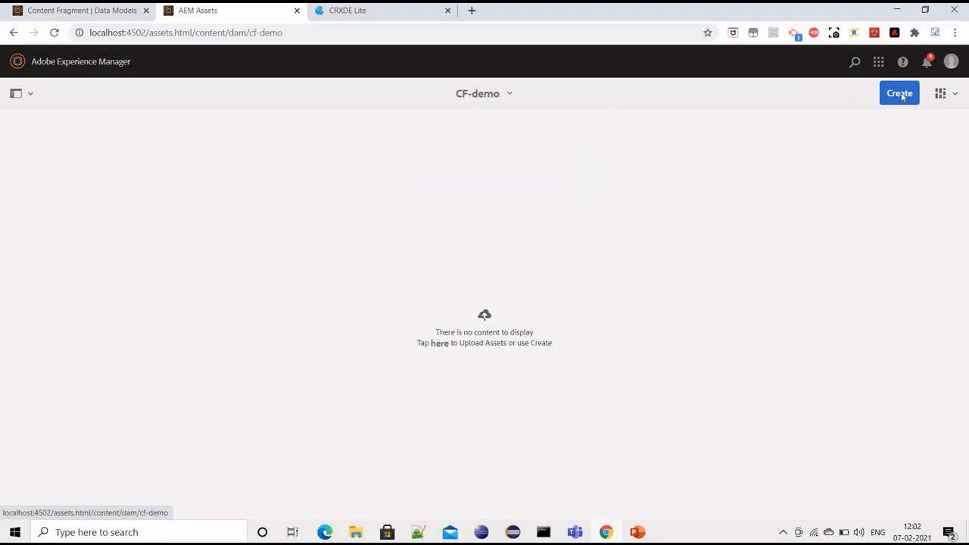
pyautogui.click(901, 95)
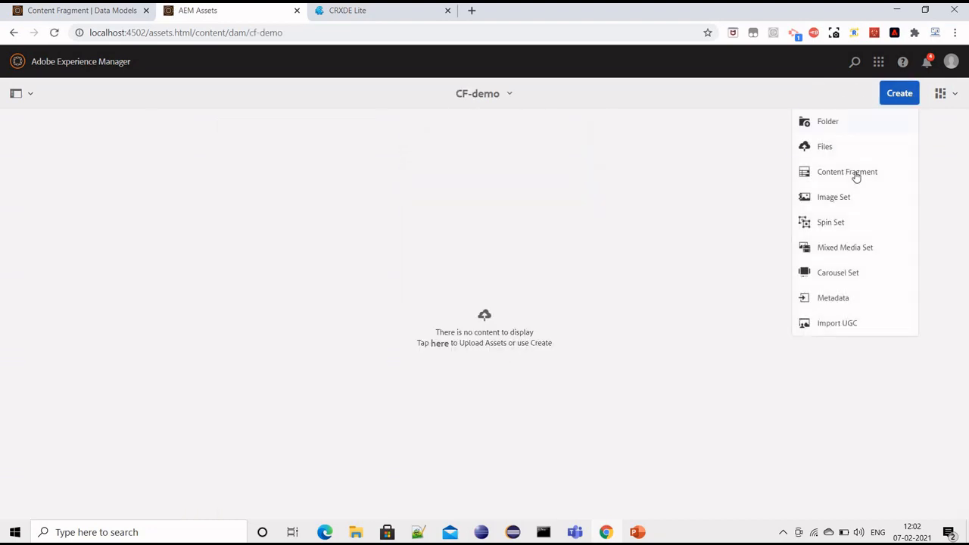
pyautogui.click(852, 172)
pyautogui.moveTo(243, 168)
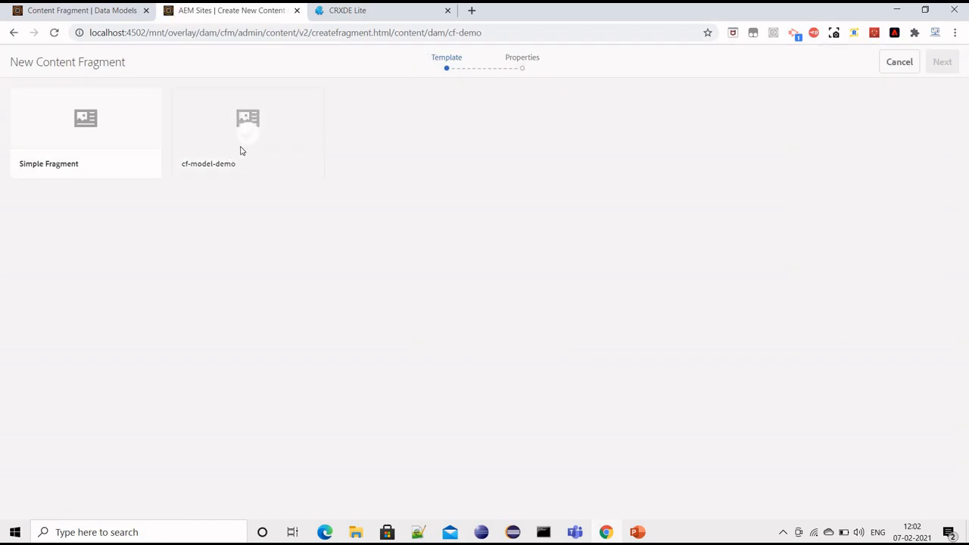
pyautogui.click(242, 141)
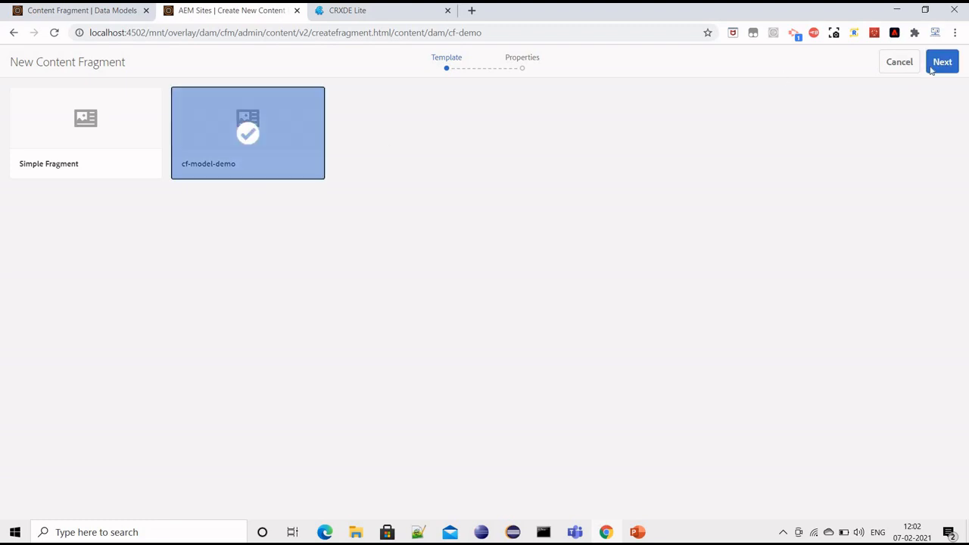
pyautogui.click(941, 65)
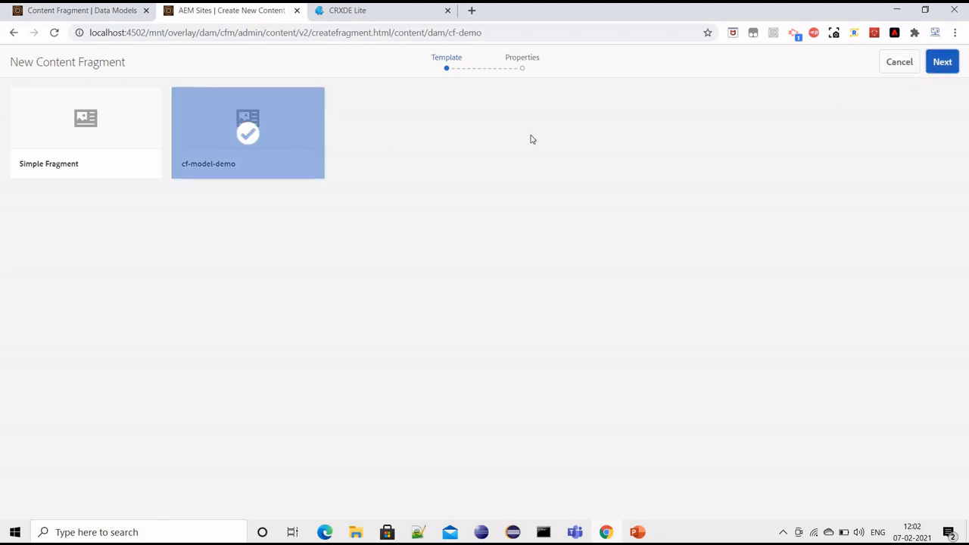
# Step: Title the fragment my-content-fragment, create it and open it for editing
pyautogui.click(460, 142)
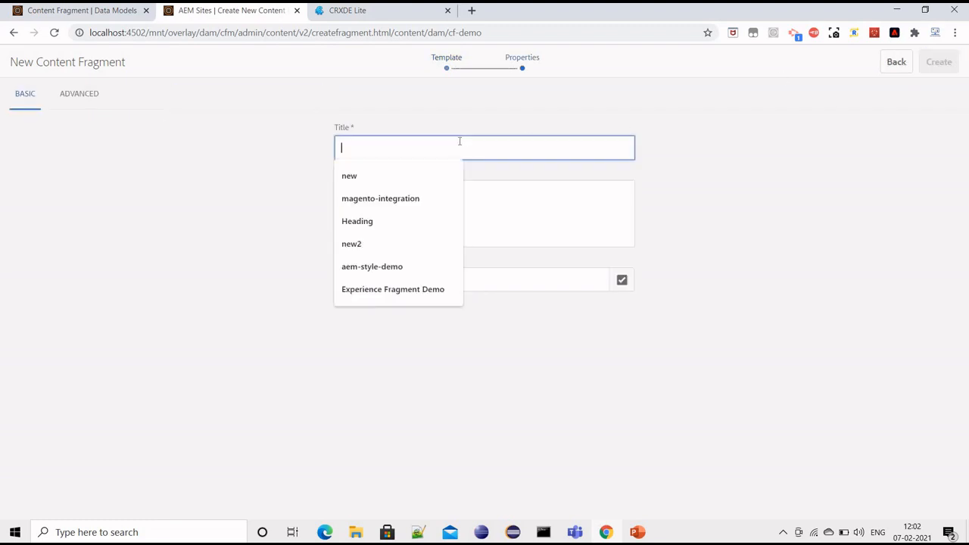
pyautogui.write('my')
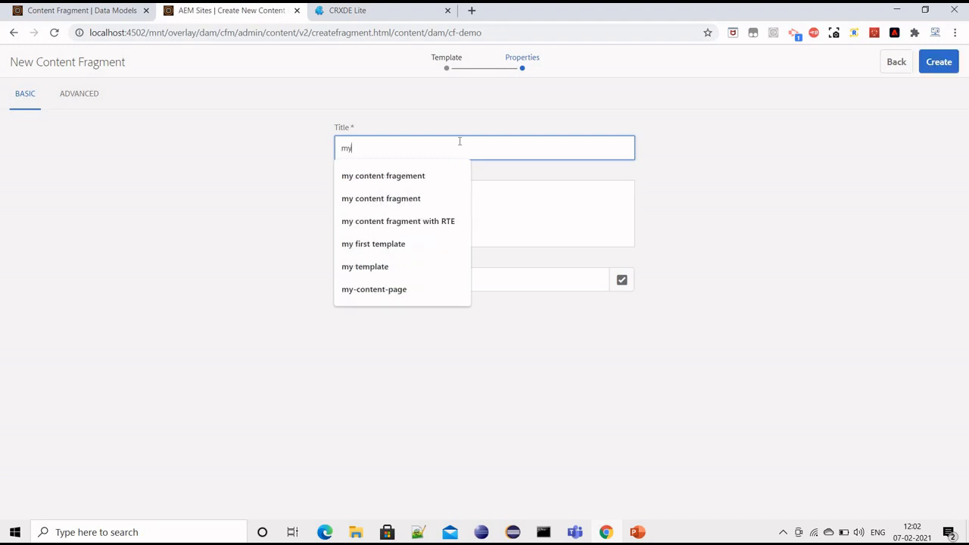
pyautogui.write('-conten')
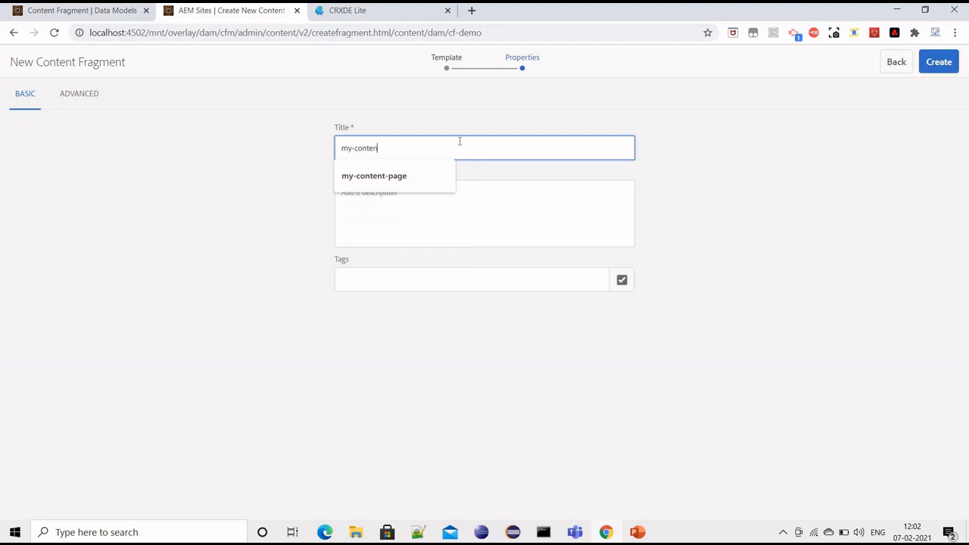
pyautogui.write('t-fragment')
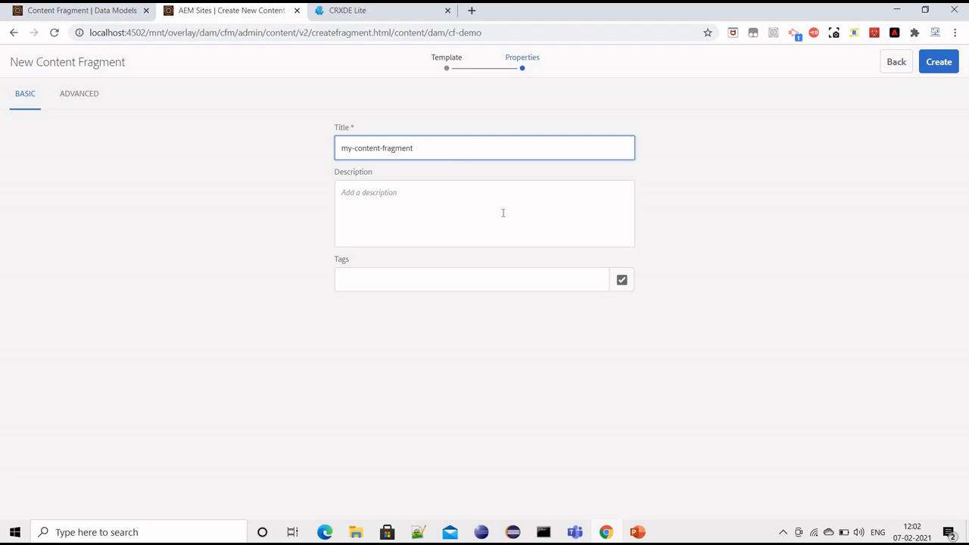
pyautogui.click(939, 60)
pyautogui.click(565, 315)
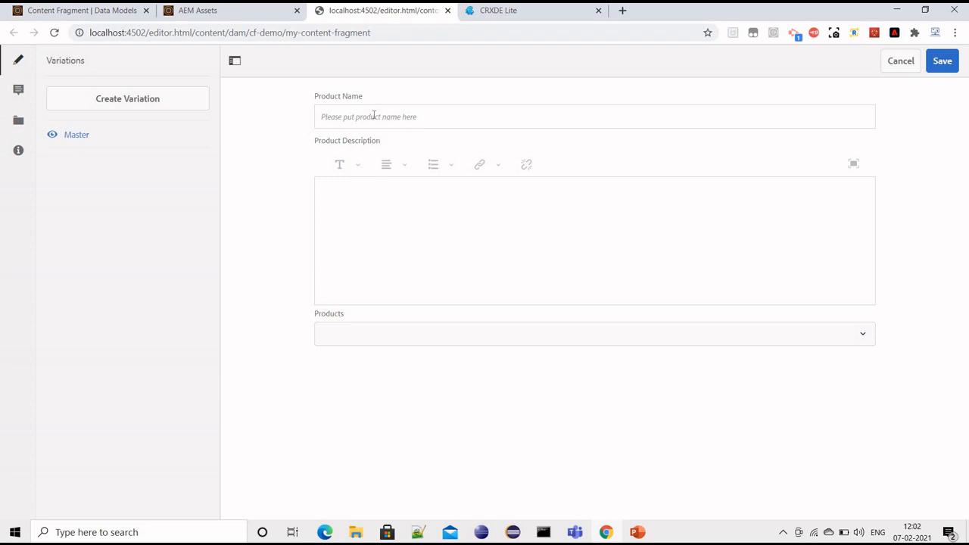
# Step: Fill in product name "product A", description "This is my product for demo" and product choice Product A, and save the fragment
pyautogui.click(374, 116)
pyautogui.write('product')
pyautogui.write('A')
pyautogui.click(353, 200)
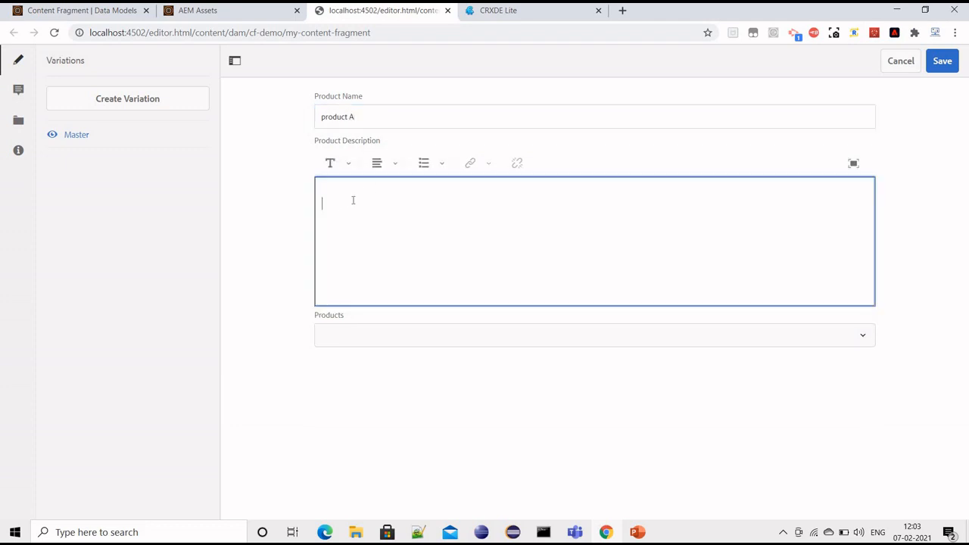
pyautogui.write('This is my product for demo')
pyautogui.click(338, 341)
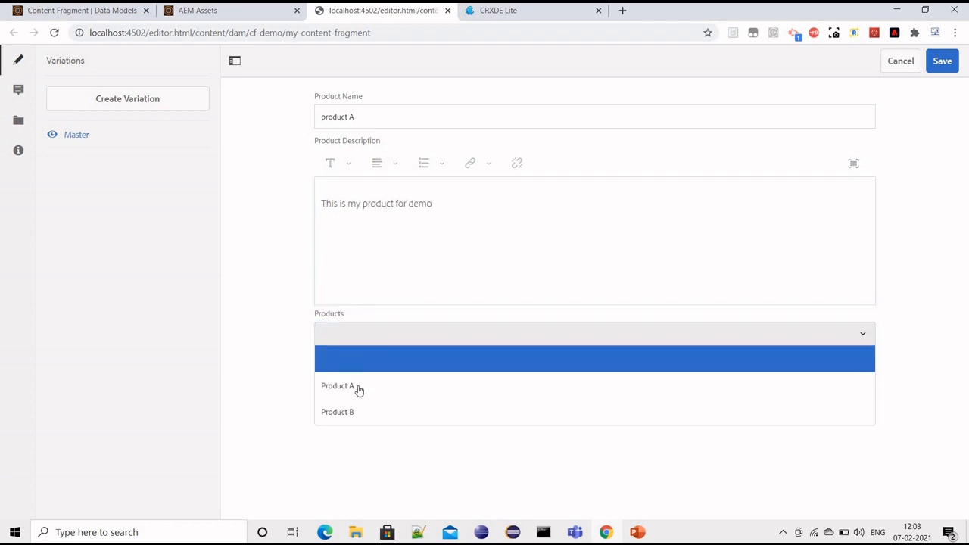
pyautogui.click(349, 386)
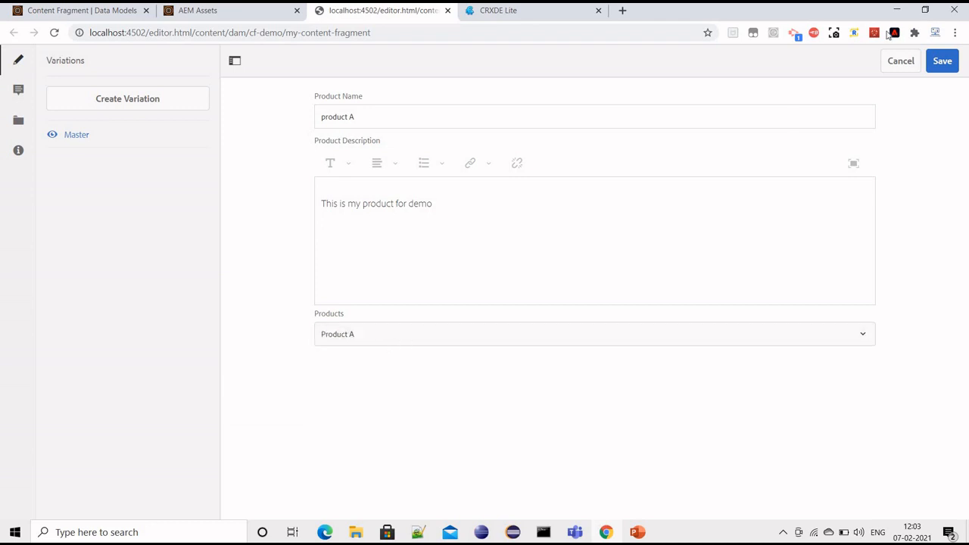
pyautogui.click(942, 67)
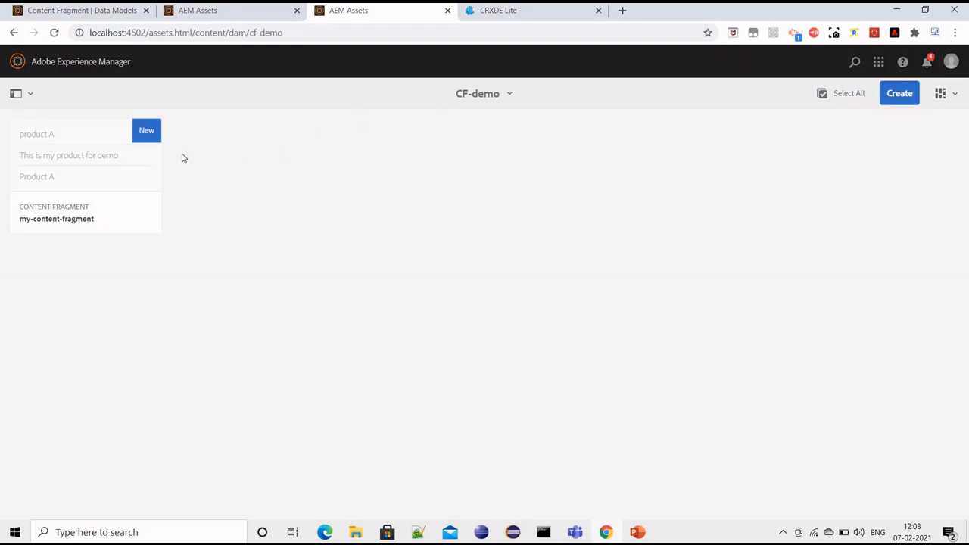
# Step: Open the properties of my-content-fragment from the CF-demo folder and switch to its content variations editor
pyautogui.moveTo(52, 158)
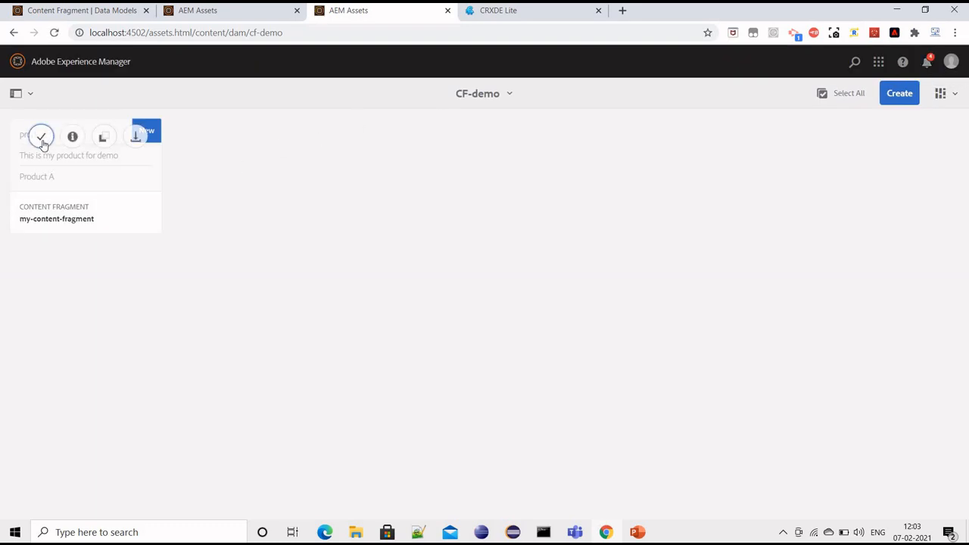
pyautogui.click(42, 137)
pyautogui.click(275, 64)
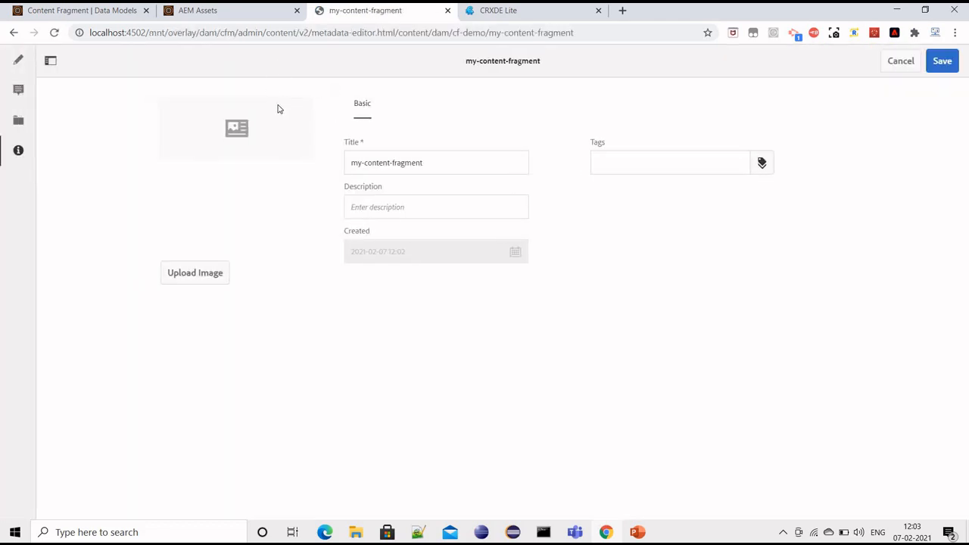
pyautogui.click(20, 61)
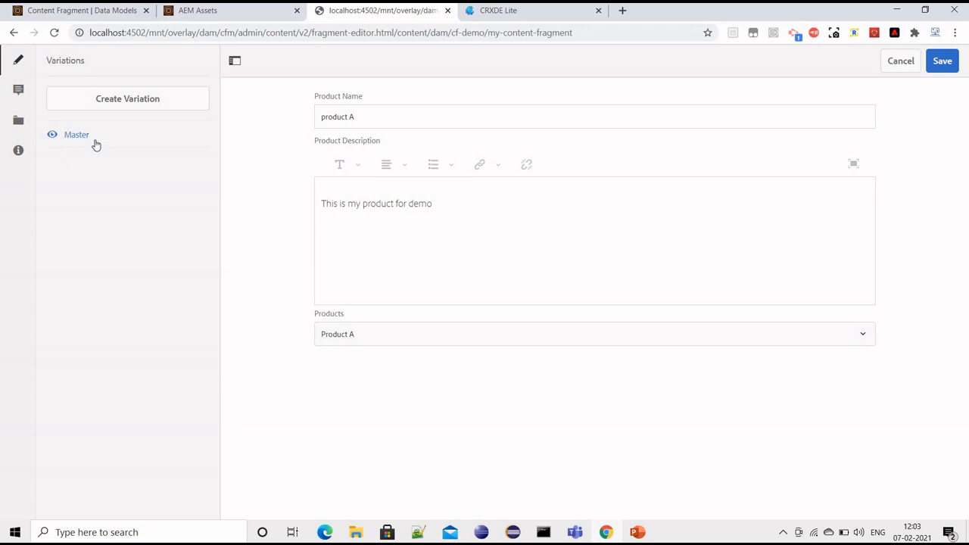
# Step: Create a variation titled Variation A and append ", and some changes in variation A." to its product description
pyautogui.click(129, 104)
pyautogui.write('variation')
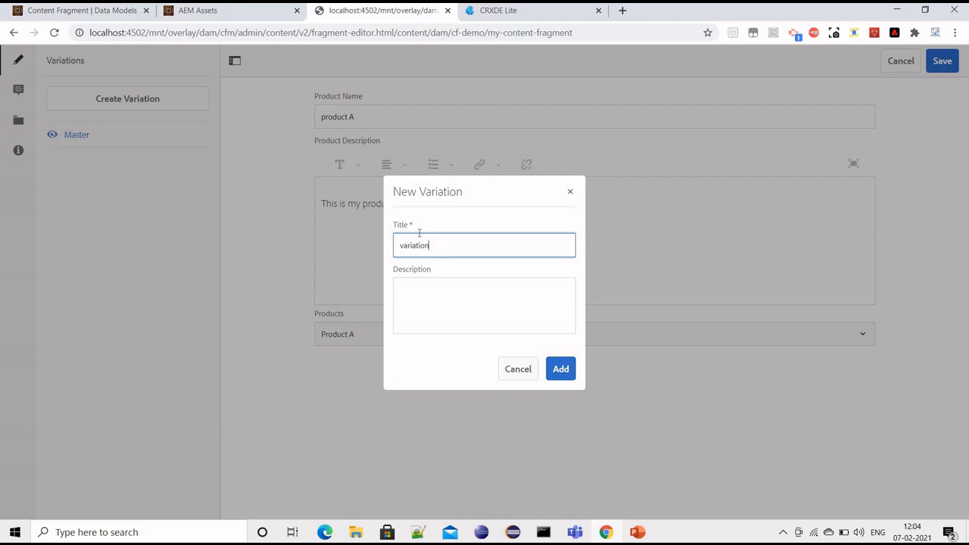
pyautogui.write('a')
pyautogui.click(560, 371)
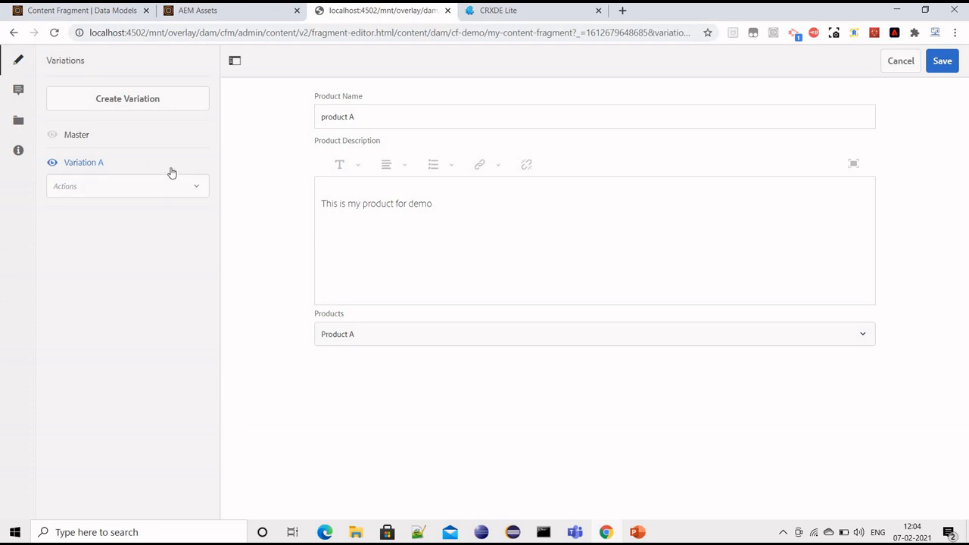
pyautogui.click(470, 210)
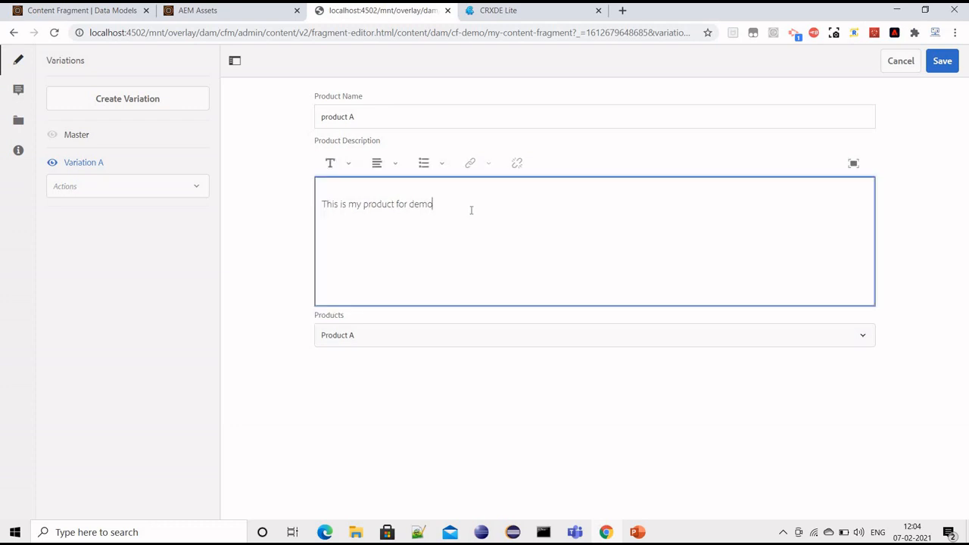
pyautogui.write(', and some changes in variation A.')
# Step: Create a variation titled Variation B and append ", this is for variation B" to its product description
pyautogui.click(164, 101)
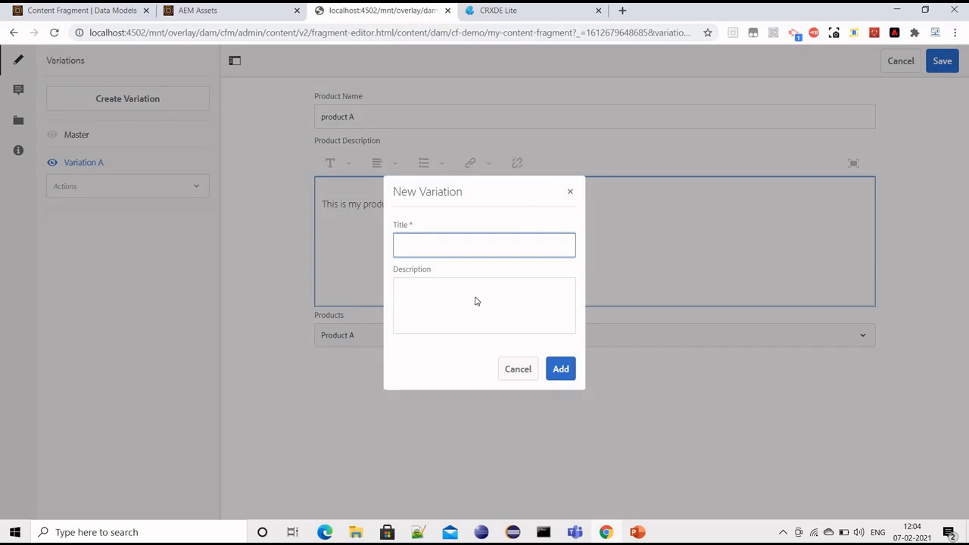
pyautogui.write('Variation B')
pyautogui.click(560, 368)
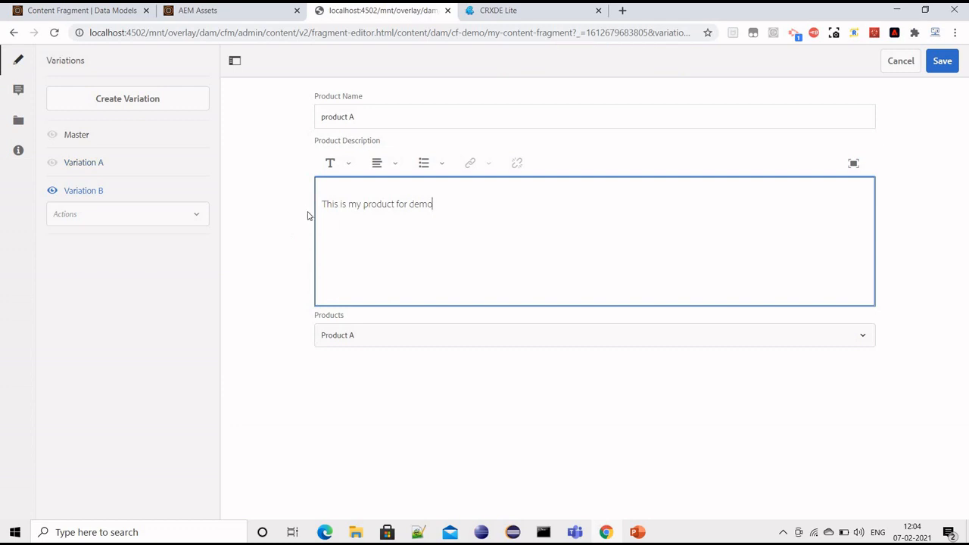
pyautogui.write(', this is for variation B')
# Step: Preview syncing Variation B's product description with the master, and inspect Variation A and its available actions
pyautogui.click(201, 219)
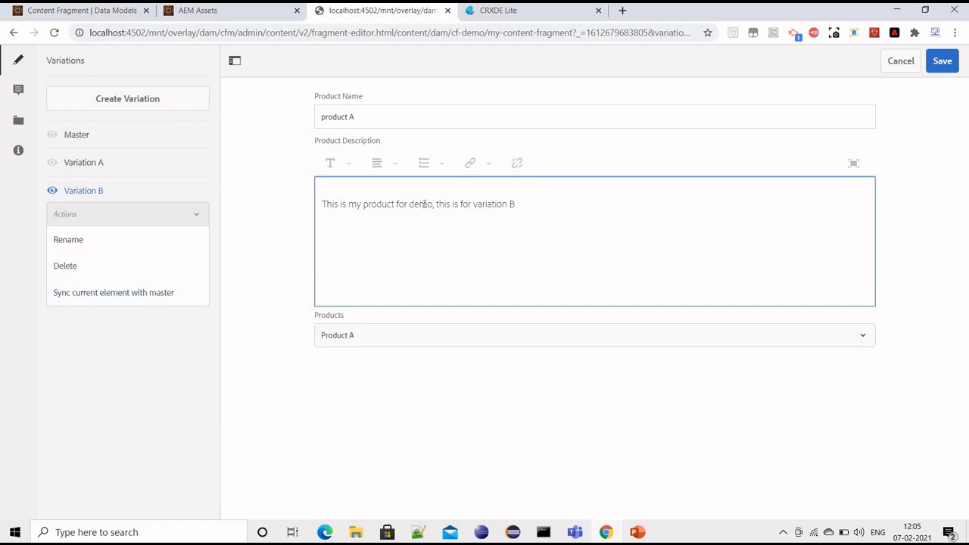
pyautogui.click(141, 300)
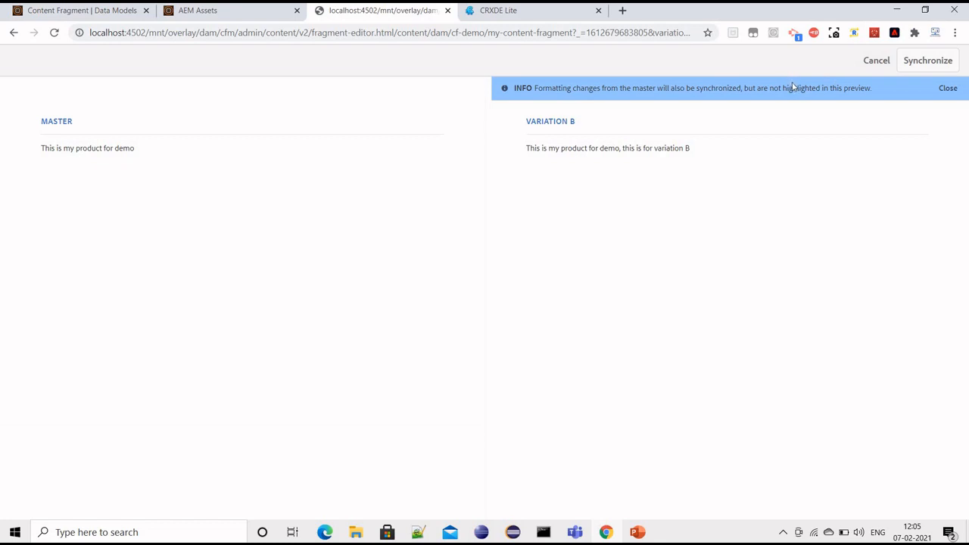
pyautogui.click(922, 67)
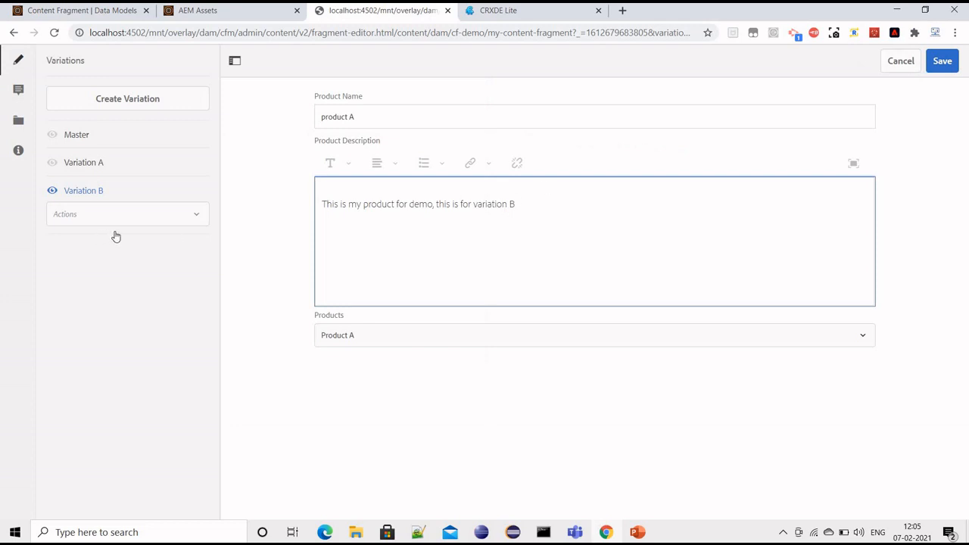
pyautogui.click(145, 170)
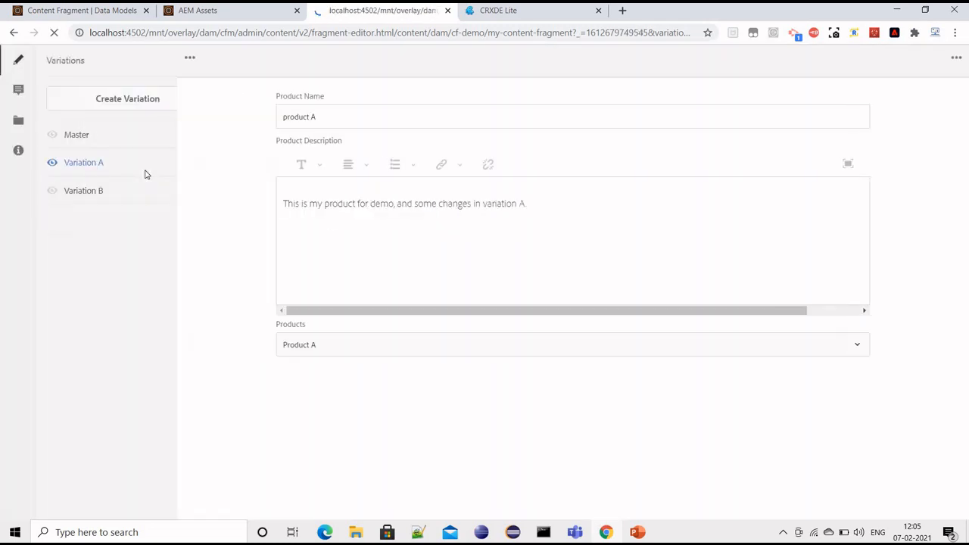
pyautogui.click(202, 193)
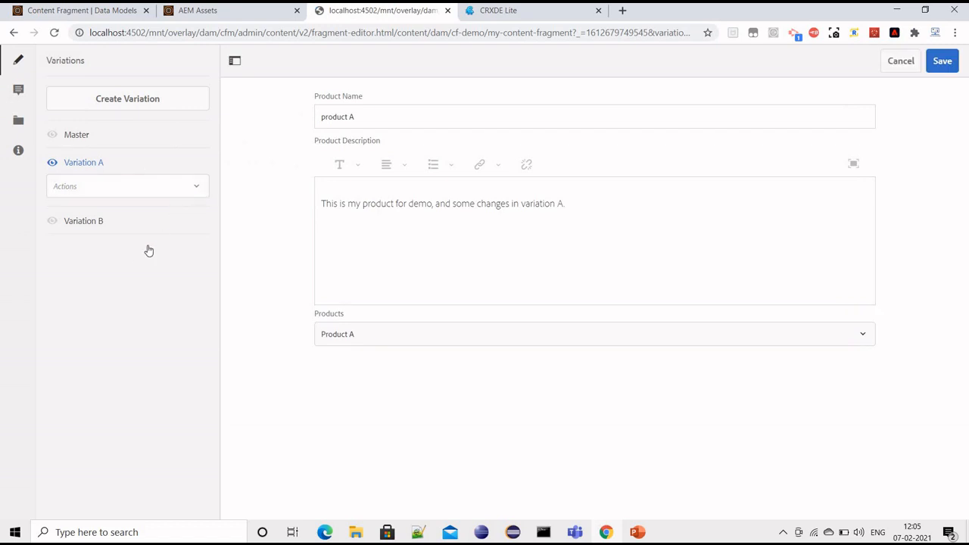
# Step: Change the Master's product description to "This is my product for demo, some changes in master"
pyautogui.click(139, 142)
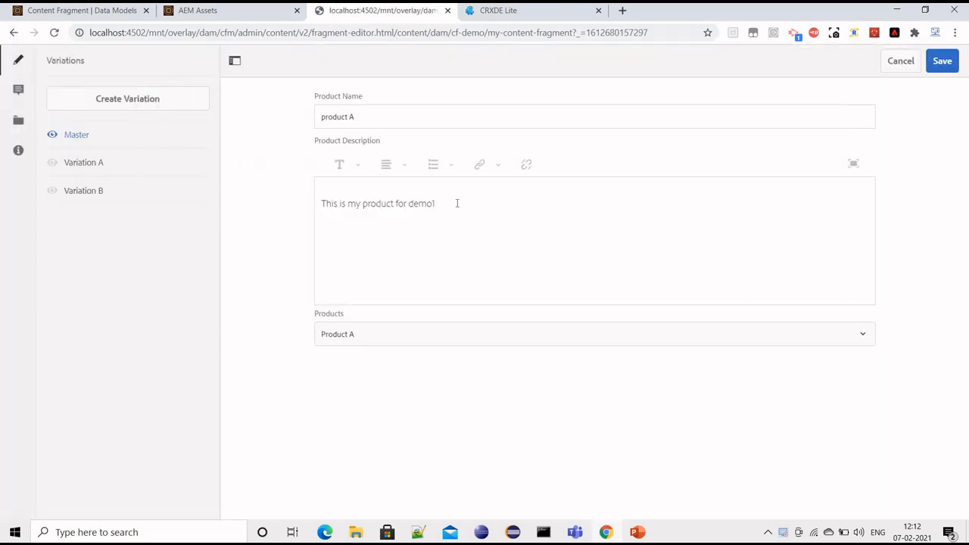
pyautogui.click(457, 203)
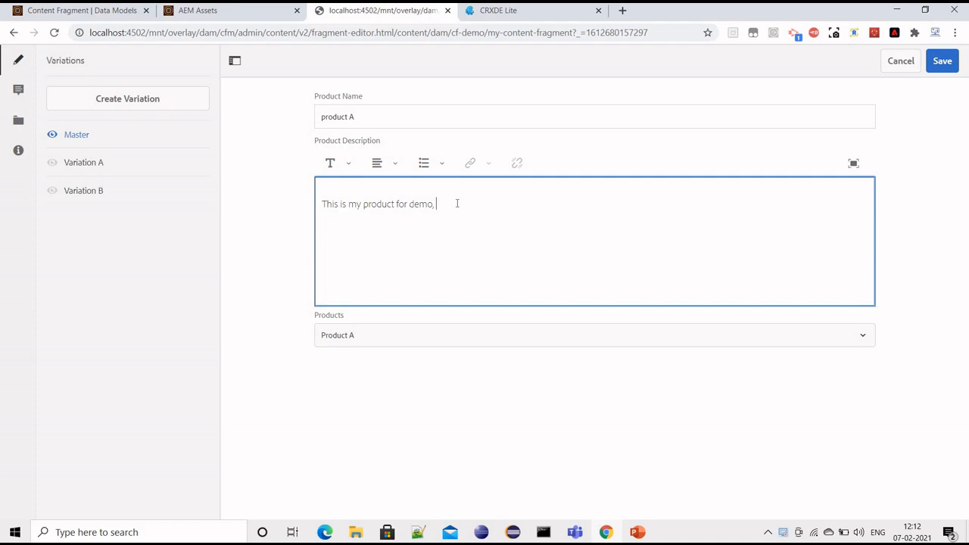
pyautogui.write('some changes in master')
# Step: Check the actions for Variation A and append a run of the letter f to its product description
pyautogui.click(147, 168)
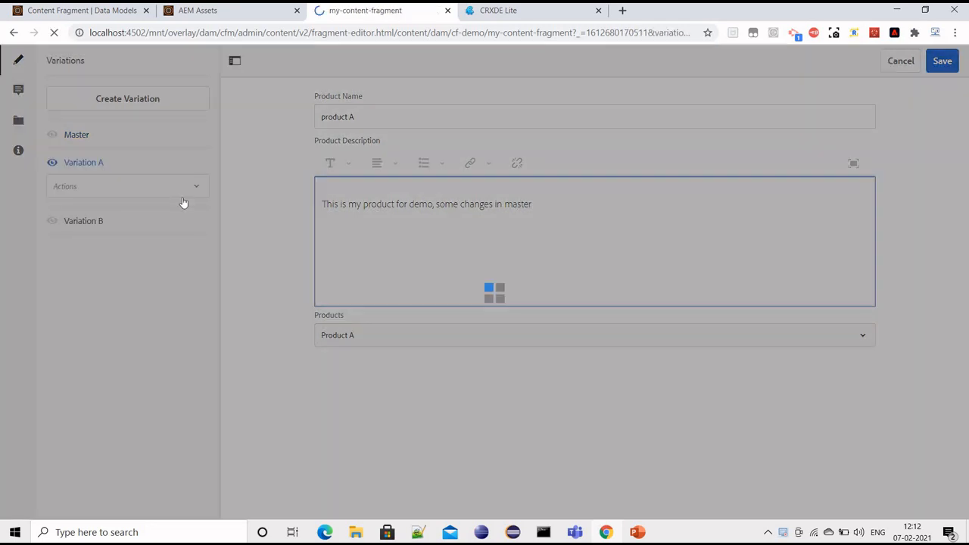
pyautogui.click(195, 193)
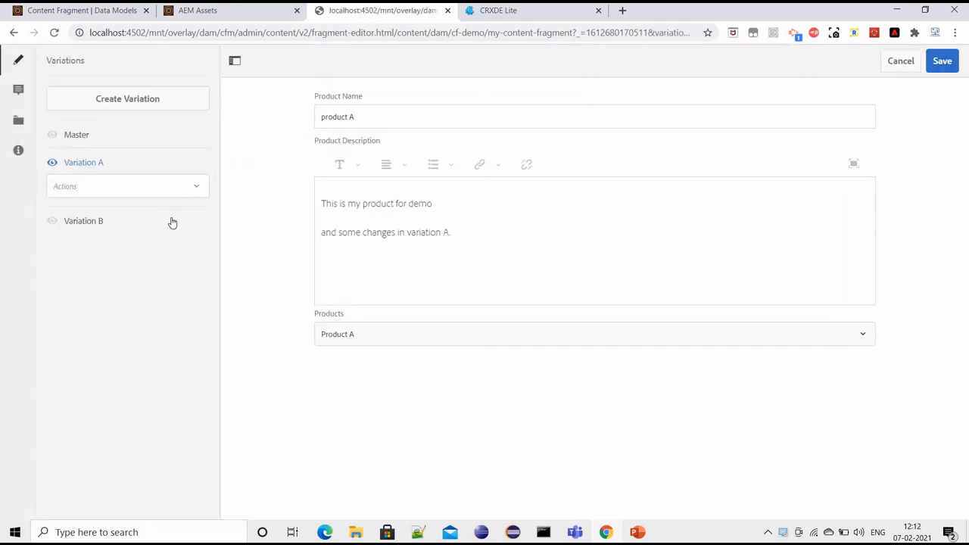
pyautogui.click(490, 233)
pyautogui.write('fffff')
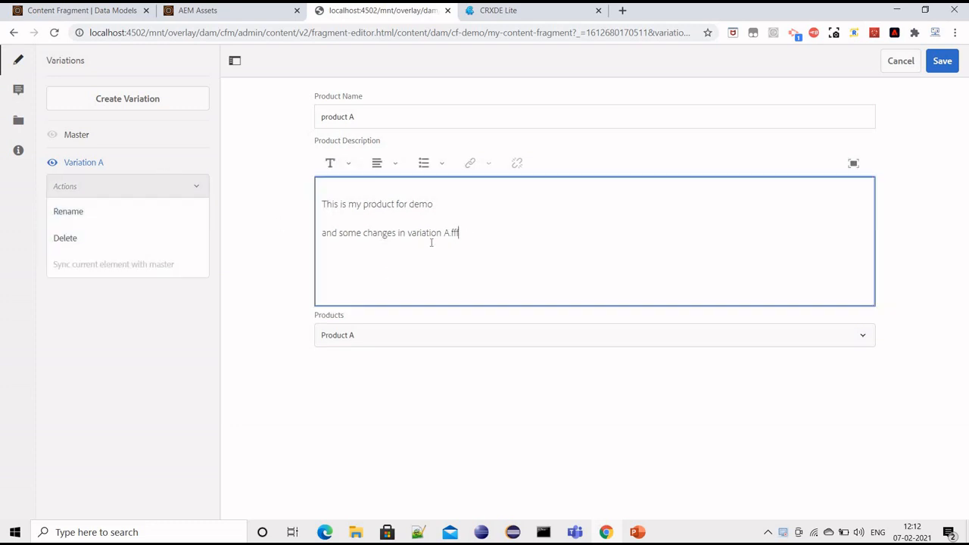
pyautogui.write('fff')
# Step: Leave the editor and reopen my-content-fragment for editing from the CF-demo folder
pyautogui.click(77, 135)
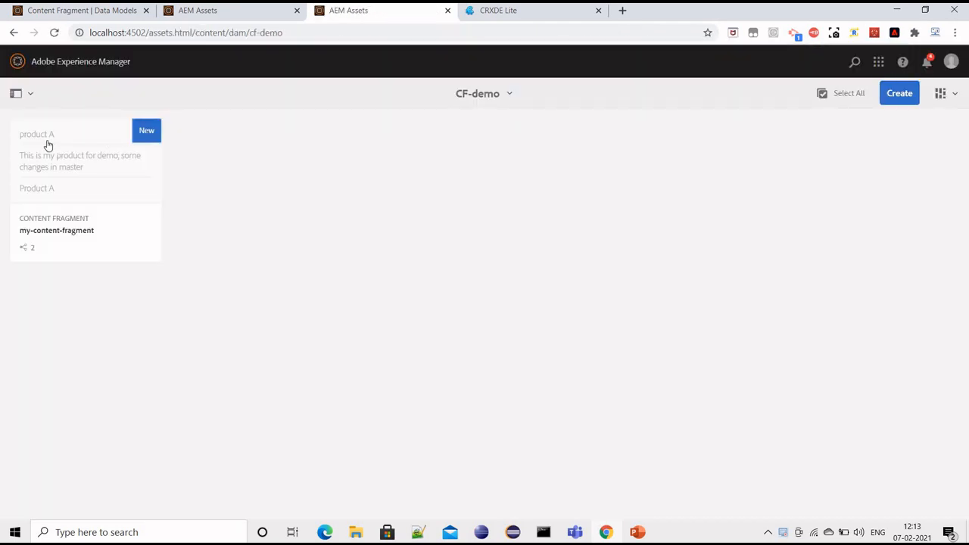
pyautogui.click(43, 139)
pyautogui.click(270, 63)
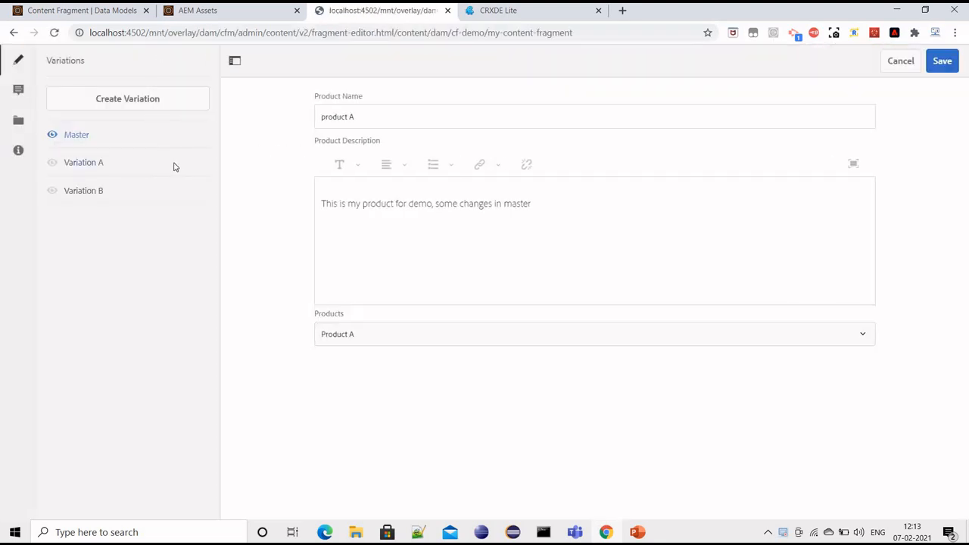
# Step: Synchronize Variation A's product description with the master, highlight the synced text, and bring up the fragment's comments
pyautogui.click(191, 182)
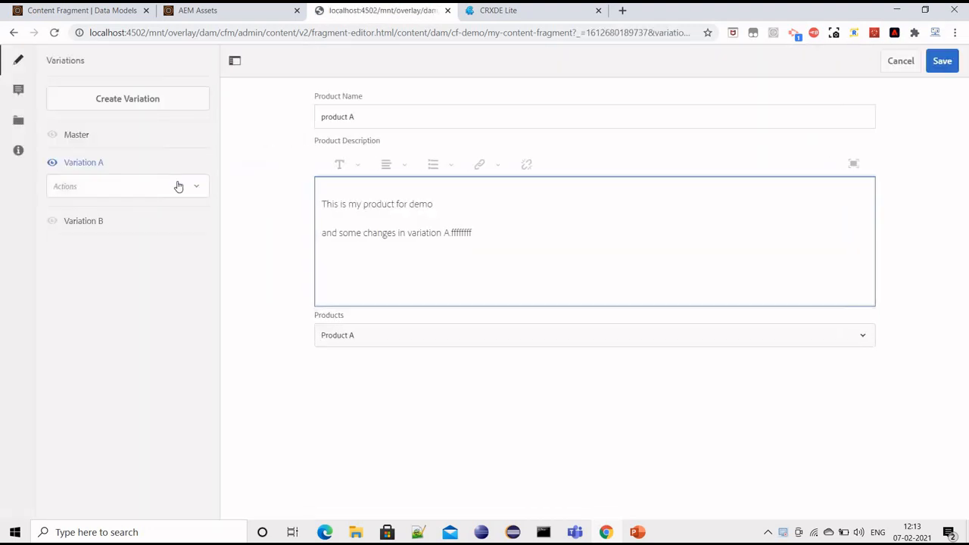
pyautogui.click(139, 261)
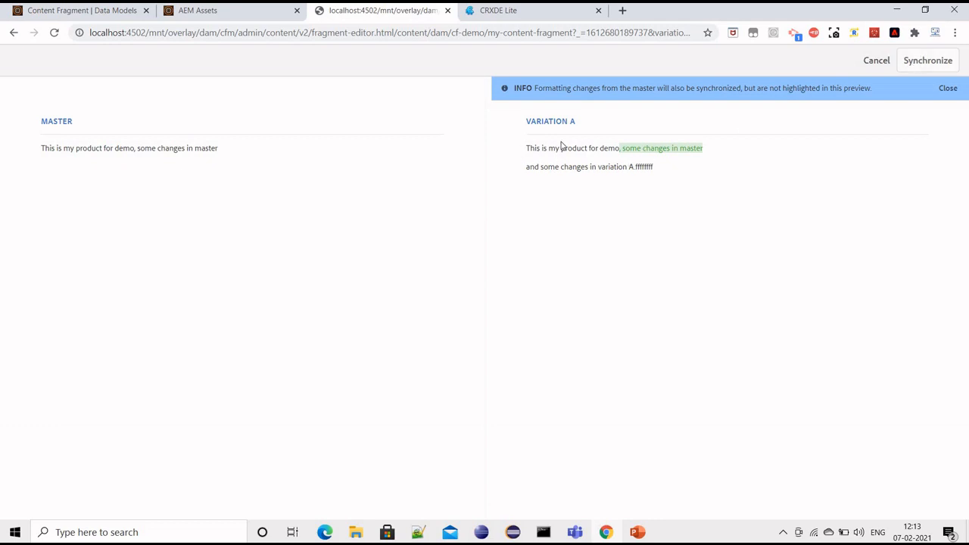
pyautogui.click(930, 61)
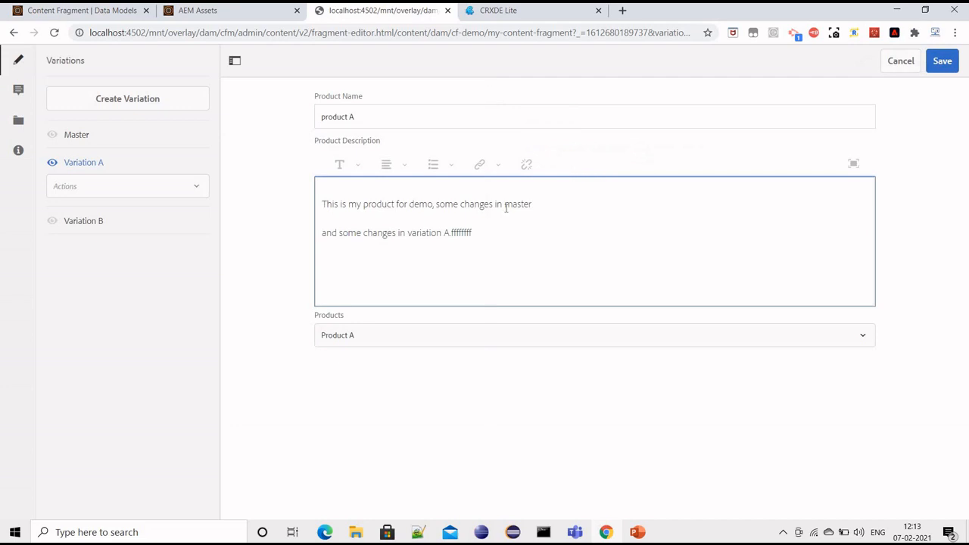
pyautogui.moveTo(433, 204); pyautogui.dragTo(550, 203)
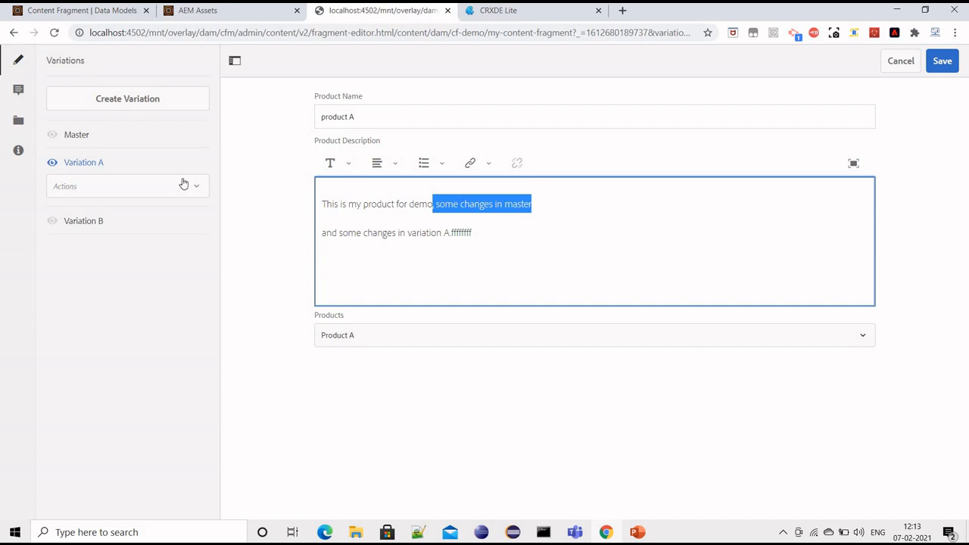
pyautogui.click(19, 90)
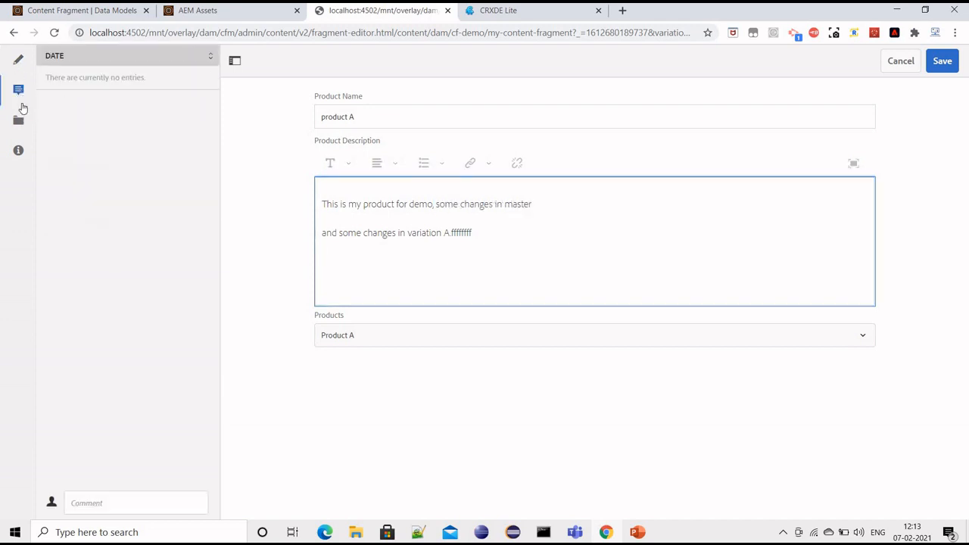
# Step: Save the fragment and open the properties of my-content-fragment from the CF-demo folder
pyautogui.click(936, 65)
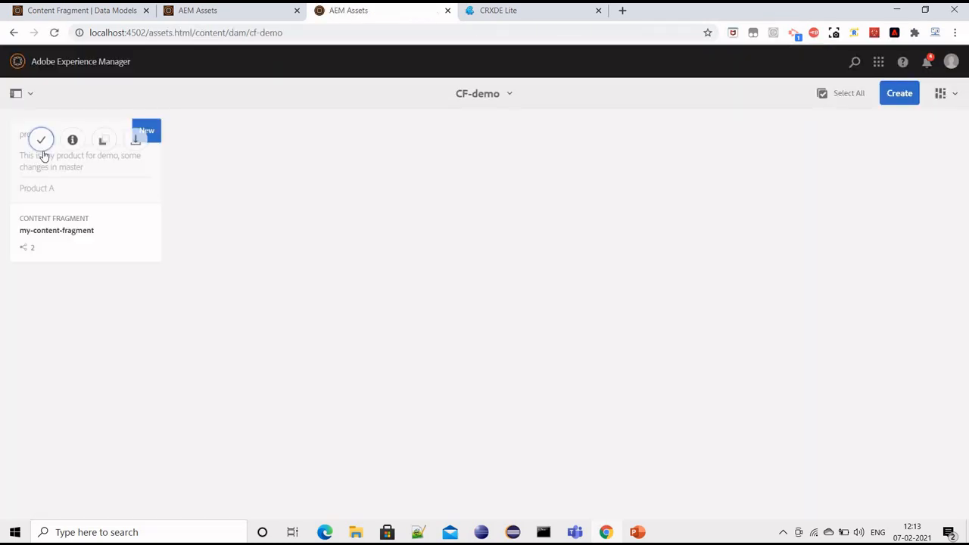
pyautogui.click(43, 142)
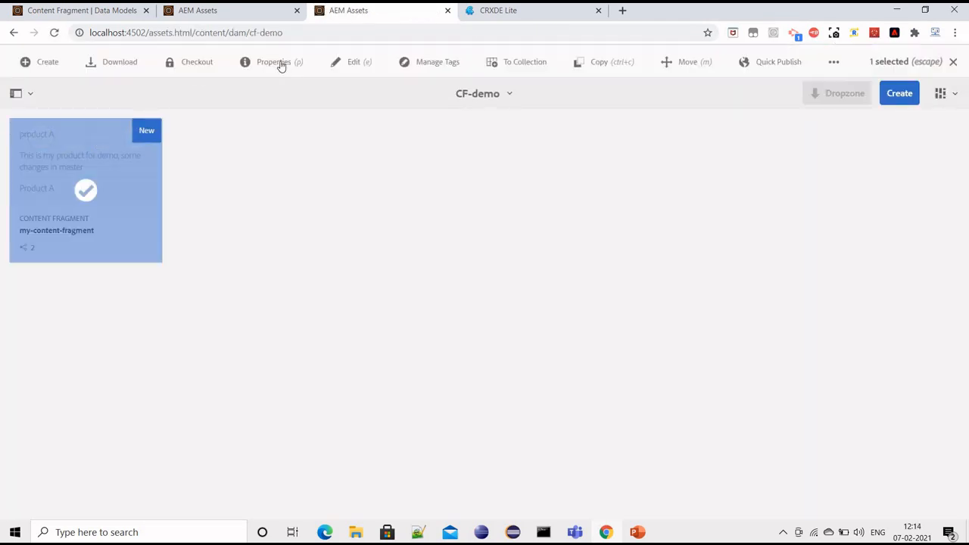
pyautogui.click(280, 65)
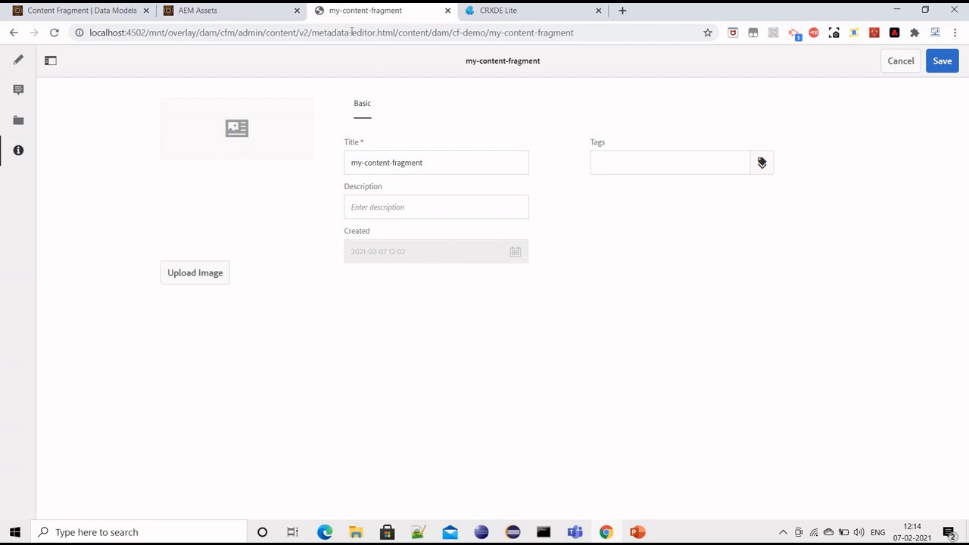
# Step: Switch to CRXDE Lite and locate the test-model nodes under /conf/test/settings/dam/cfm/models in the repository tree
pyautogui.click(511, 11)
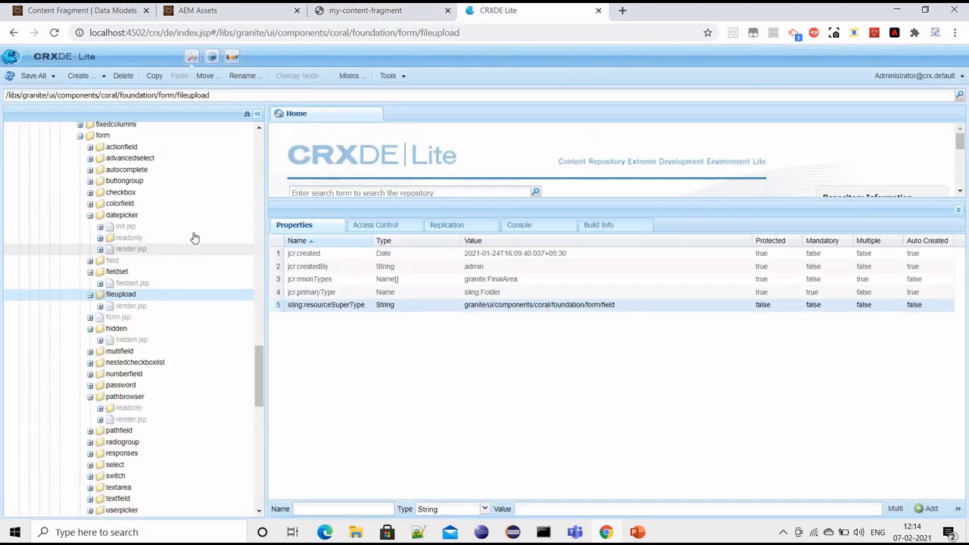
pyautogui.scroll(5, 194, 236)
pyautogui.scroll(5, 196, 234)
pyautogui.scroll(5, 114, 229)
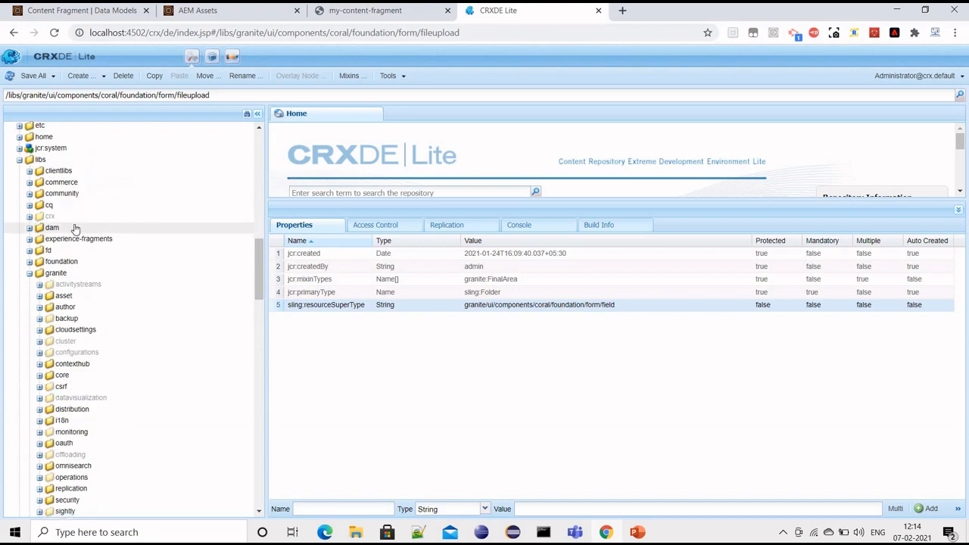
pyautogui.scroll(-5, 129, 236)
pyautogui.scroll(15, 129, 236)
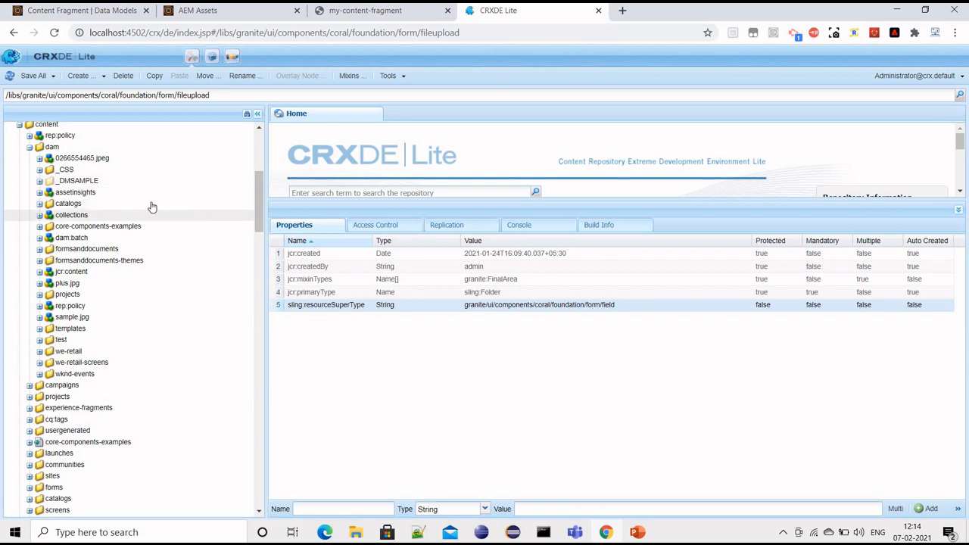
pyautogui.scroll(2, 144, 202)
pyautogui.scroll(5, 143, 200)
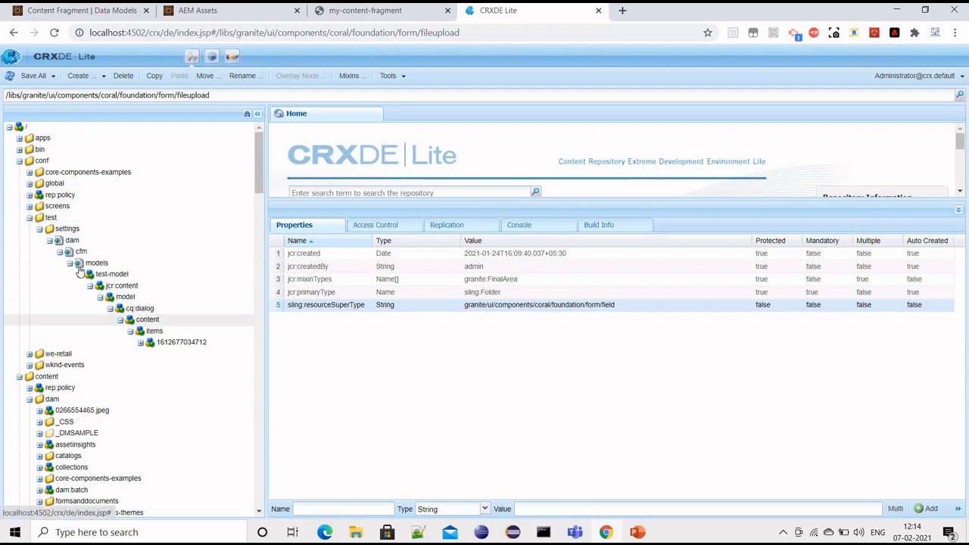
# Step: Refresh test-model's cq:dialog node and inspect the properties of both field nodes under content/items
pyautogui.click(143, 309)
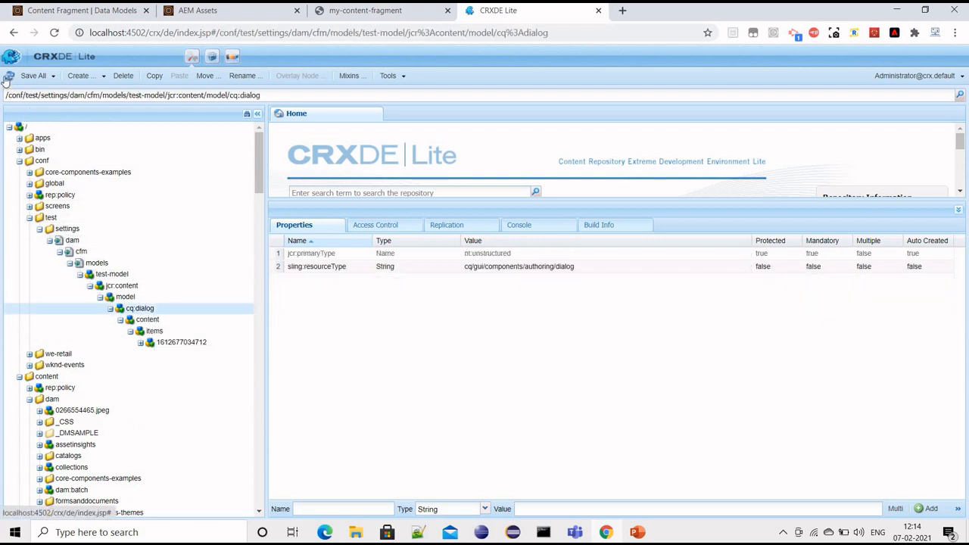
pyautogui.click(155, 320)
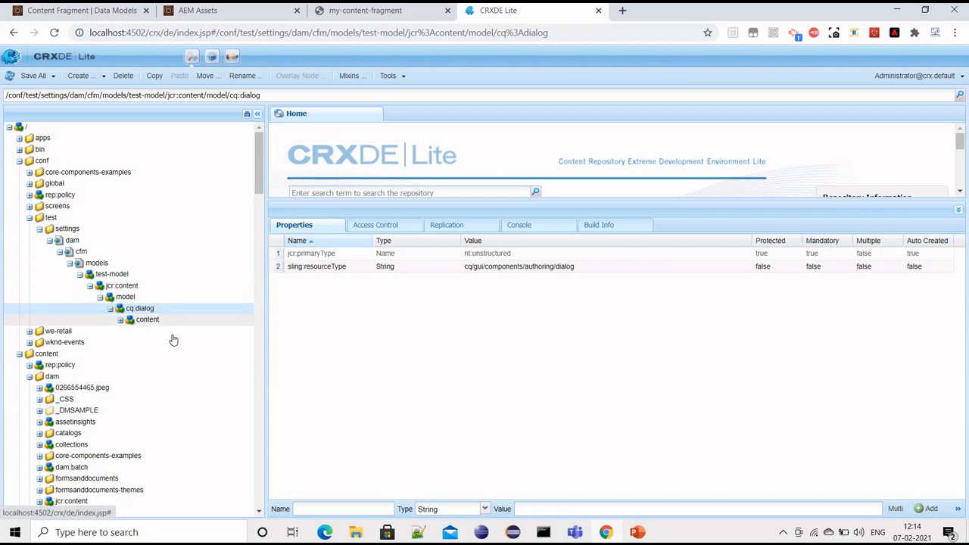
pyautogui.click(181, 331)
pyautogui.click(184, 343)
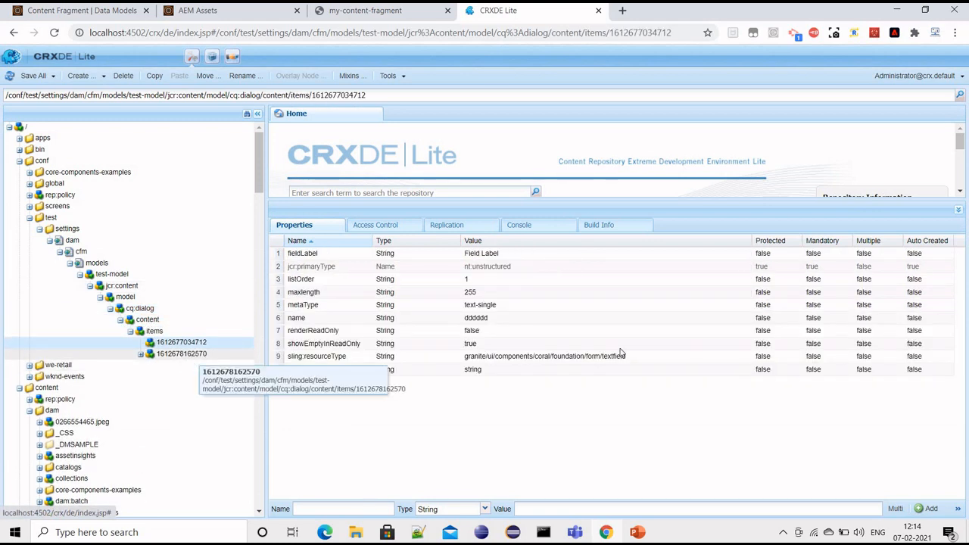
pyautogui.click(182, 354)
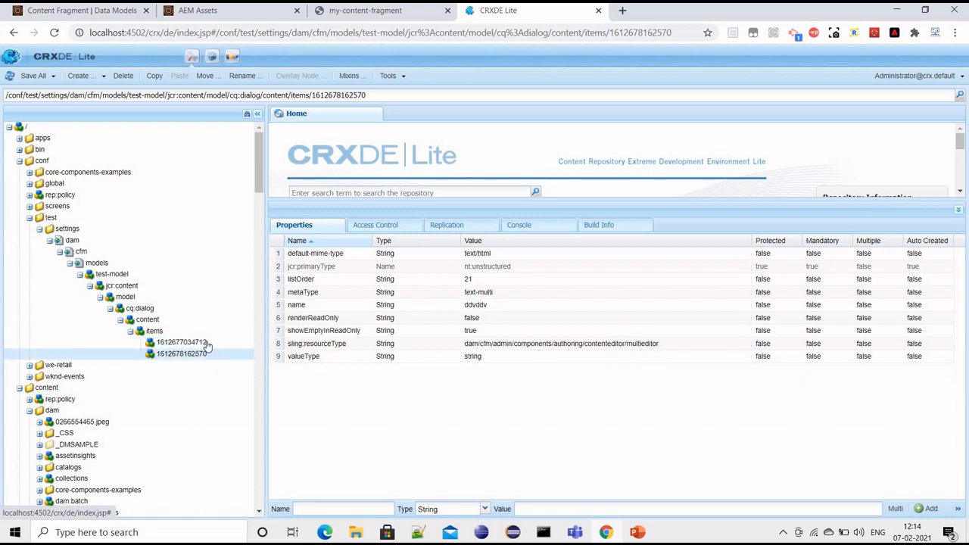
# Step: Copy the first field node's sling:resourceType value and go to /libs/granite/ui/components/coral/foundation/form/textfield
pyautogui.press('Up')
pyautogui.doubleClick(488, 356)
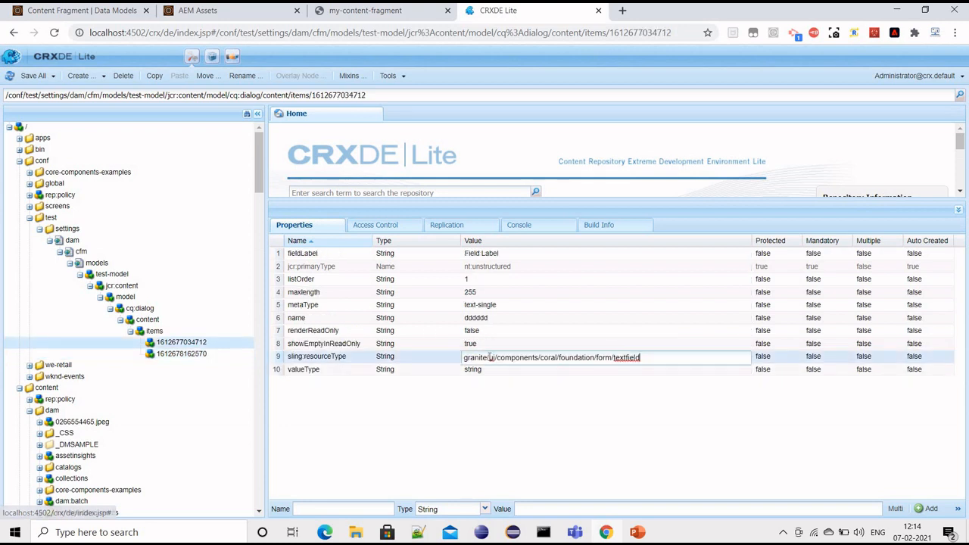
pyautogui.hotkey('ctrl', 'a')
pyautogui.hotkey('ctrl', 'c')
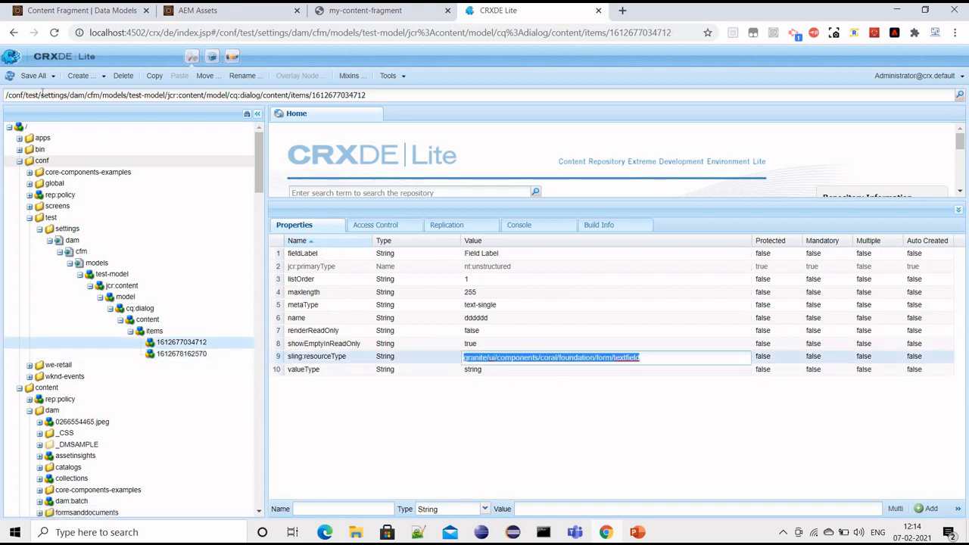
pyautogui.click(51, 95)
pyautogui.write('/libs')
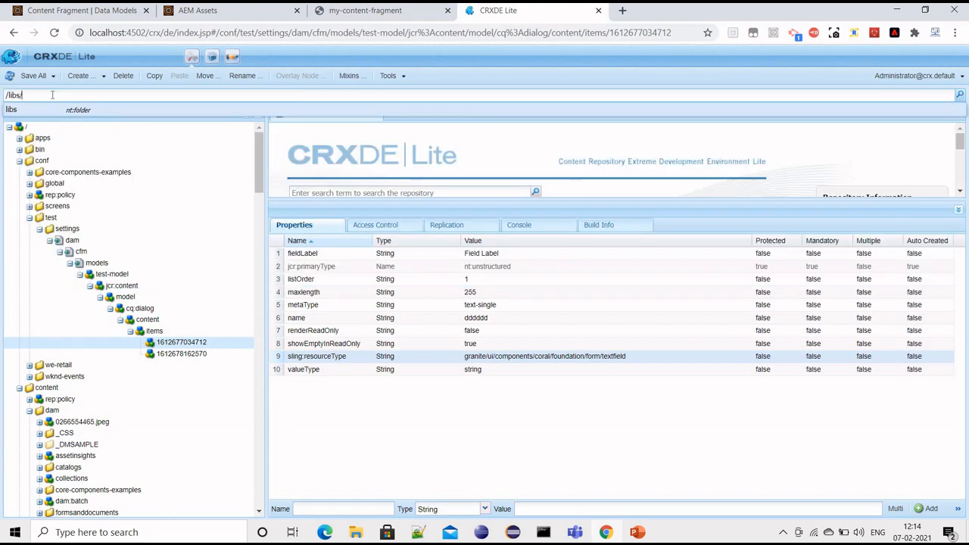
pyautogui.write('/')
pyautogui.hotkey('ctrl', 'v')
pyautogui.press('Return')
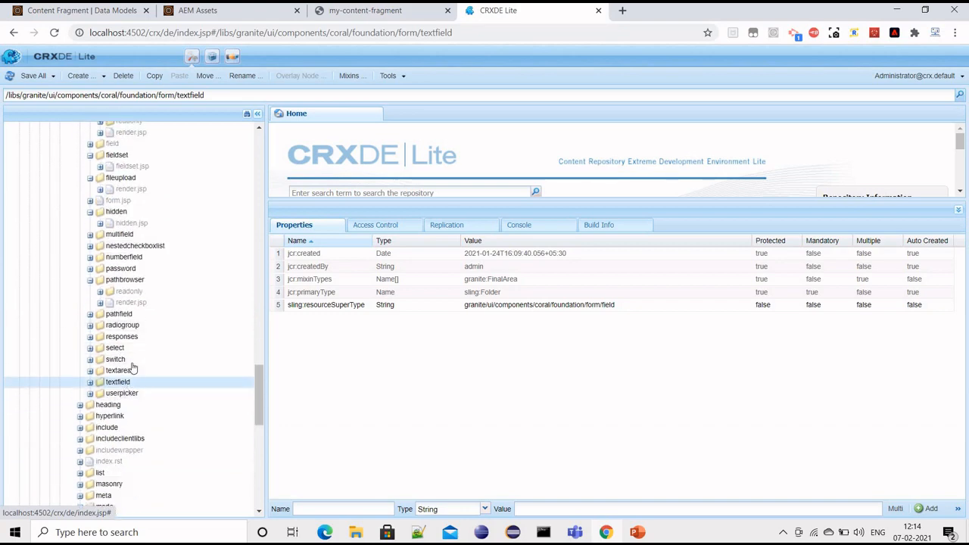
# Step: Look through the available field components in the coral foundation form folder around textfield
pyautogui.scroll(5, 132, 363)
pyautogui.scroll(1, 106, 250)
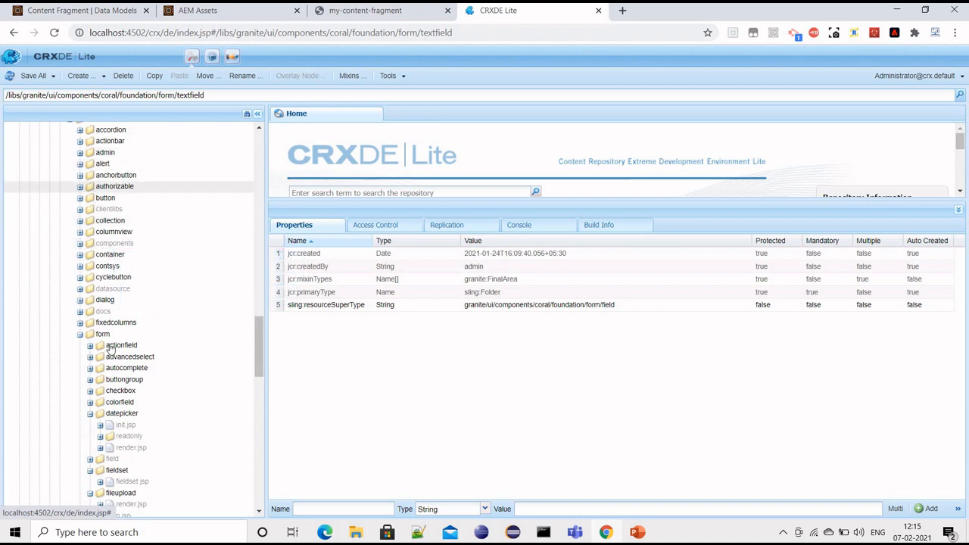
pyautogui.scroll(-1, 108, 335)
pyautogui.scroll(-1, 124, 256)
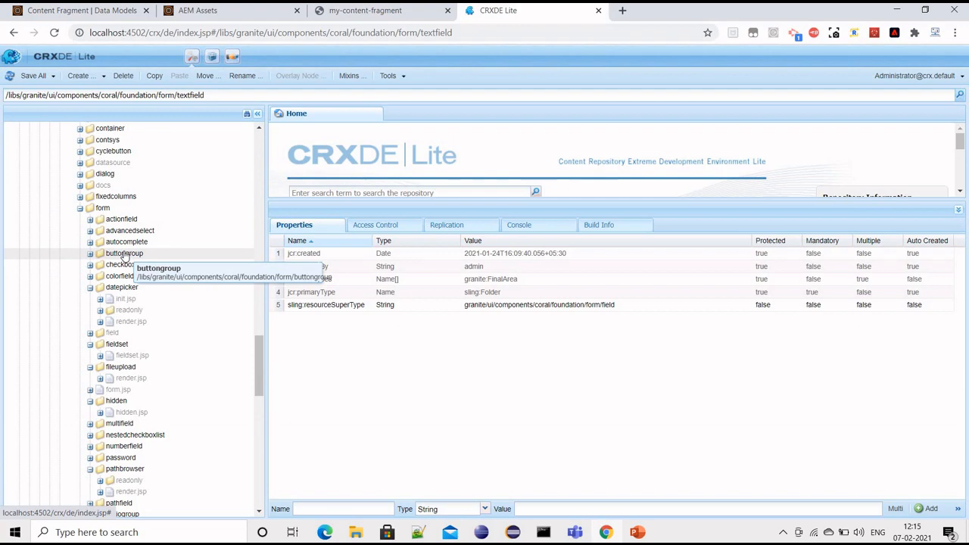
pyautogui.scroll(-1, 128, 263)
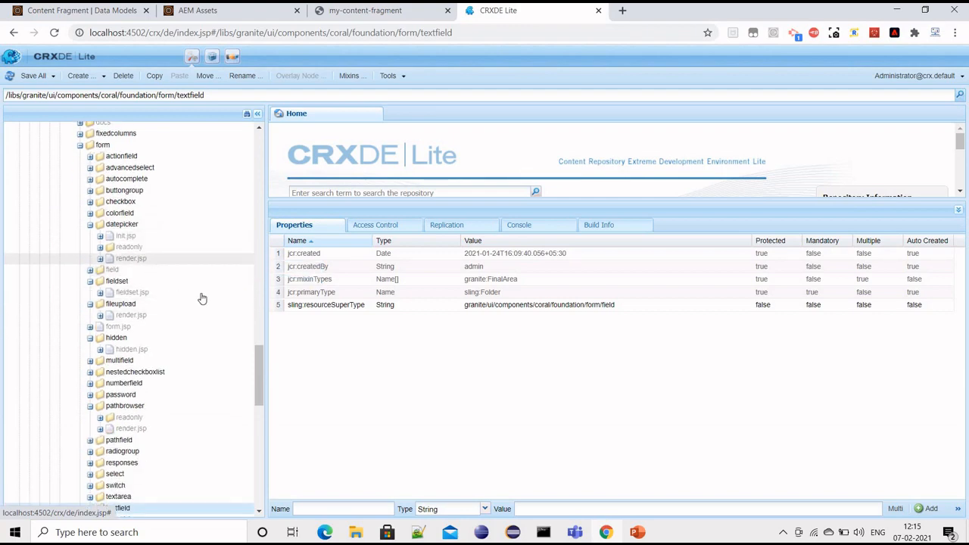
# Step: Return to the test-model nodes under /conf, and switch to the AEM Assets page showing the CF-demo folder
pyautogui.scroll(6, 205, 299)
pyautogui.scroll(12, 205, 298)
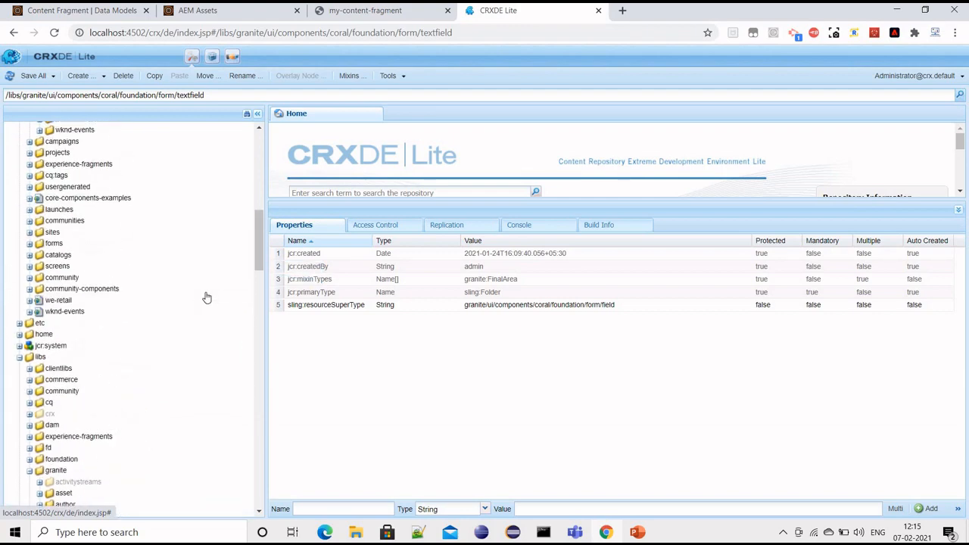
pyautogui.scroll(4, 206, 299)
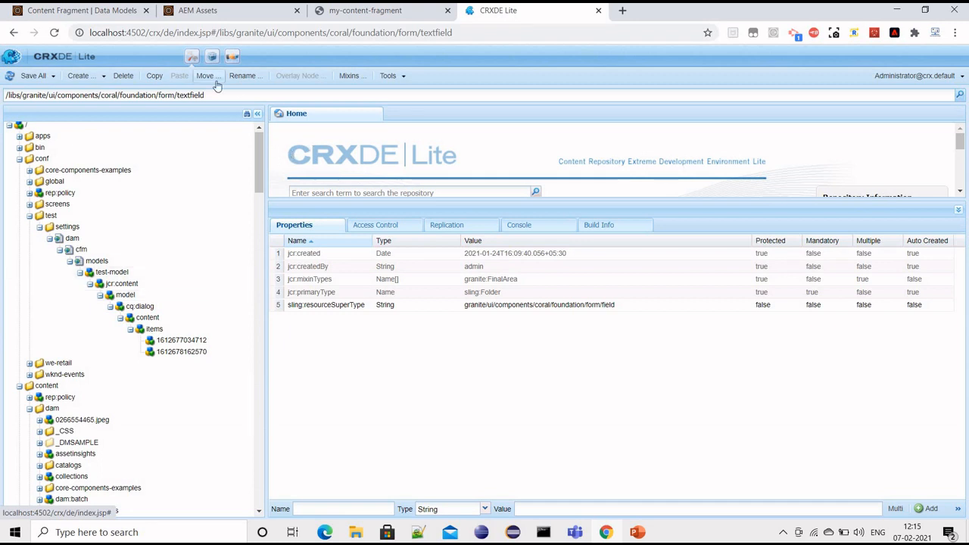
pyautogui.click(255, 15)
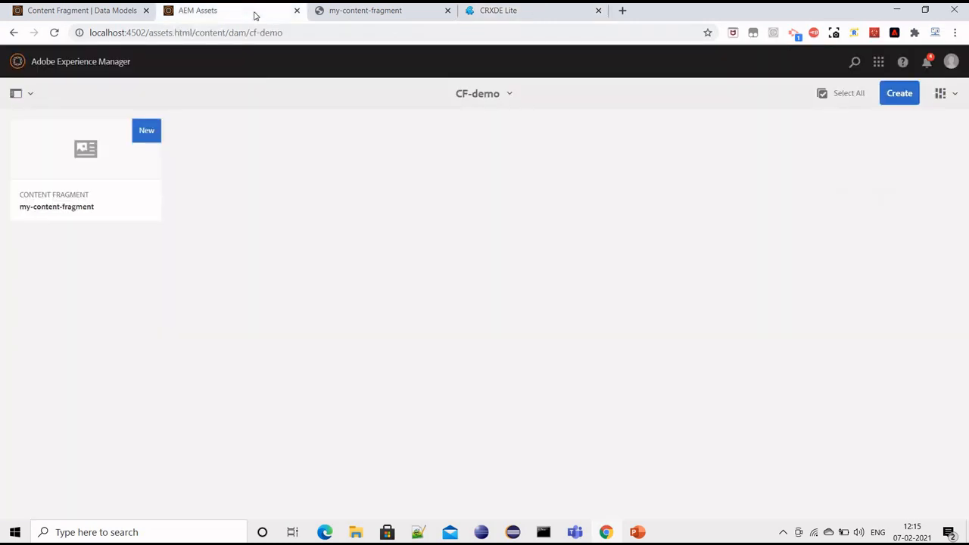